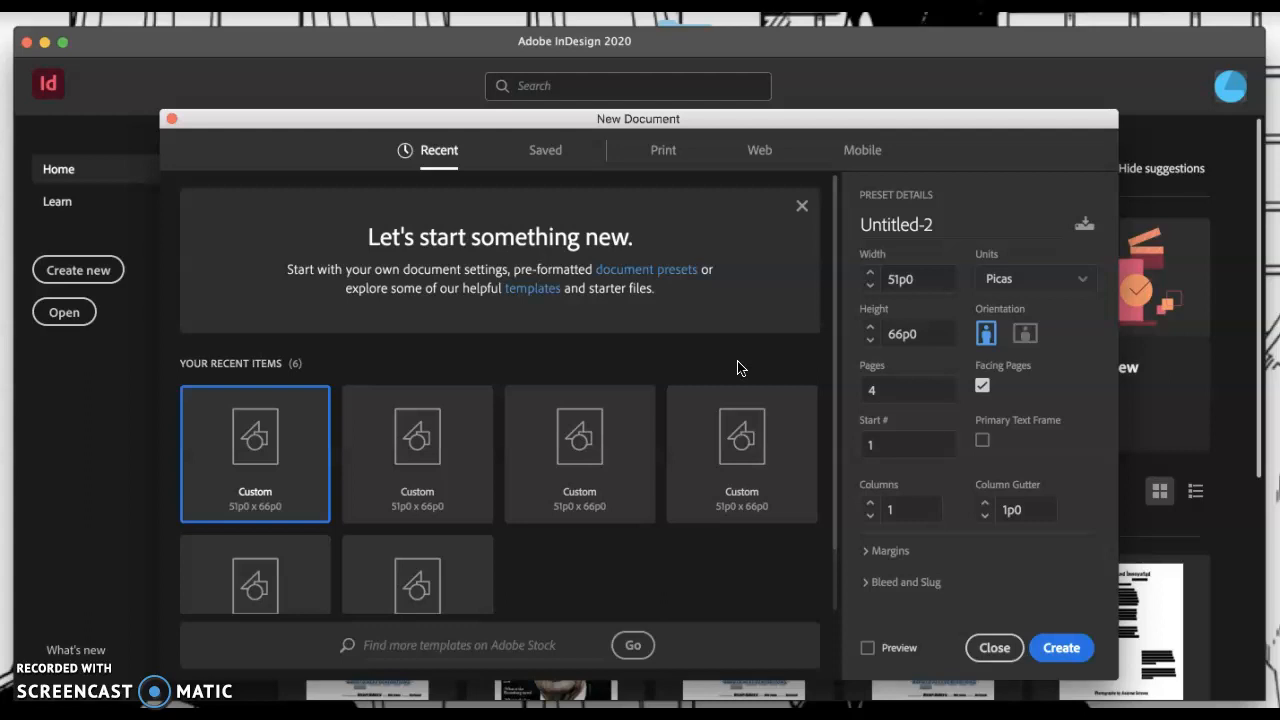
# - Create a new 51p0 by 66p0 portrait document with 4 facing pages
pyautogui.scroll(-2, 737, 368)
pyautogui.scroll(2, 737, 368)
pyautogui.click(1062, 650)
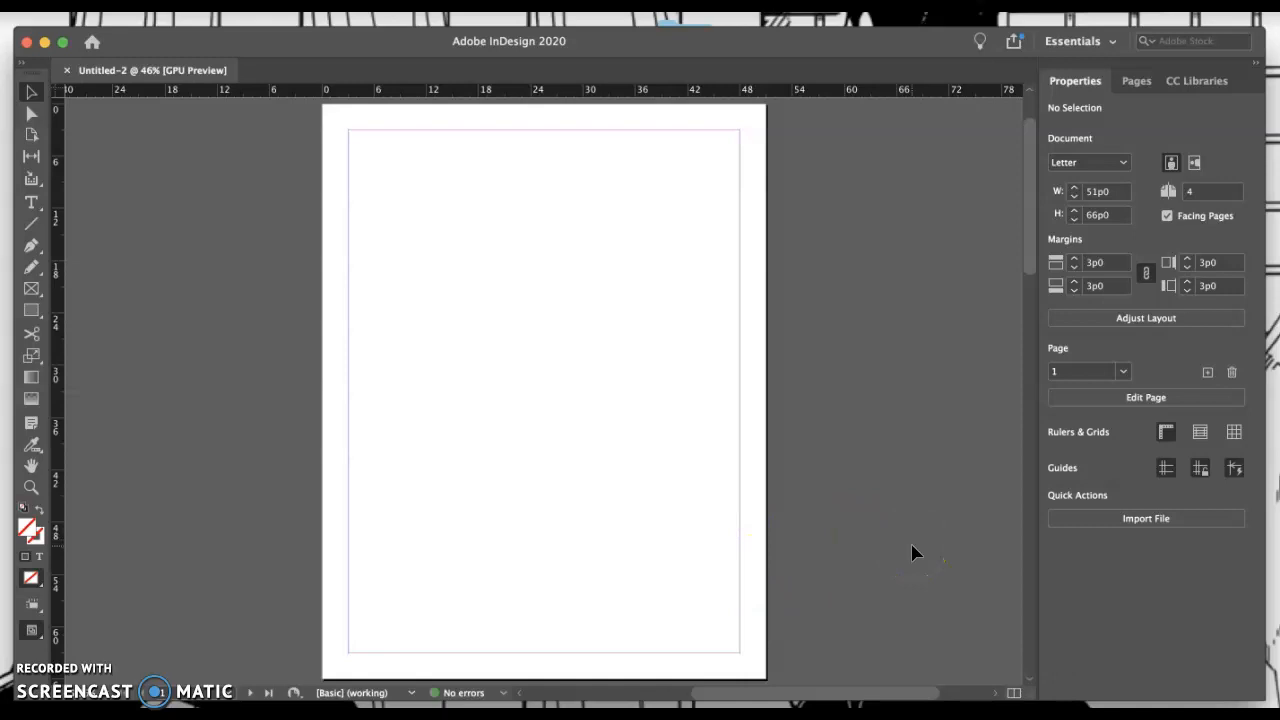
# - Look over the new document's page layout, from the first page to the facing spread below it
pyautogui.scroll(-5, 912, 553)
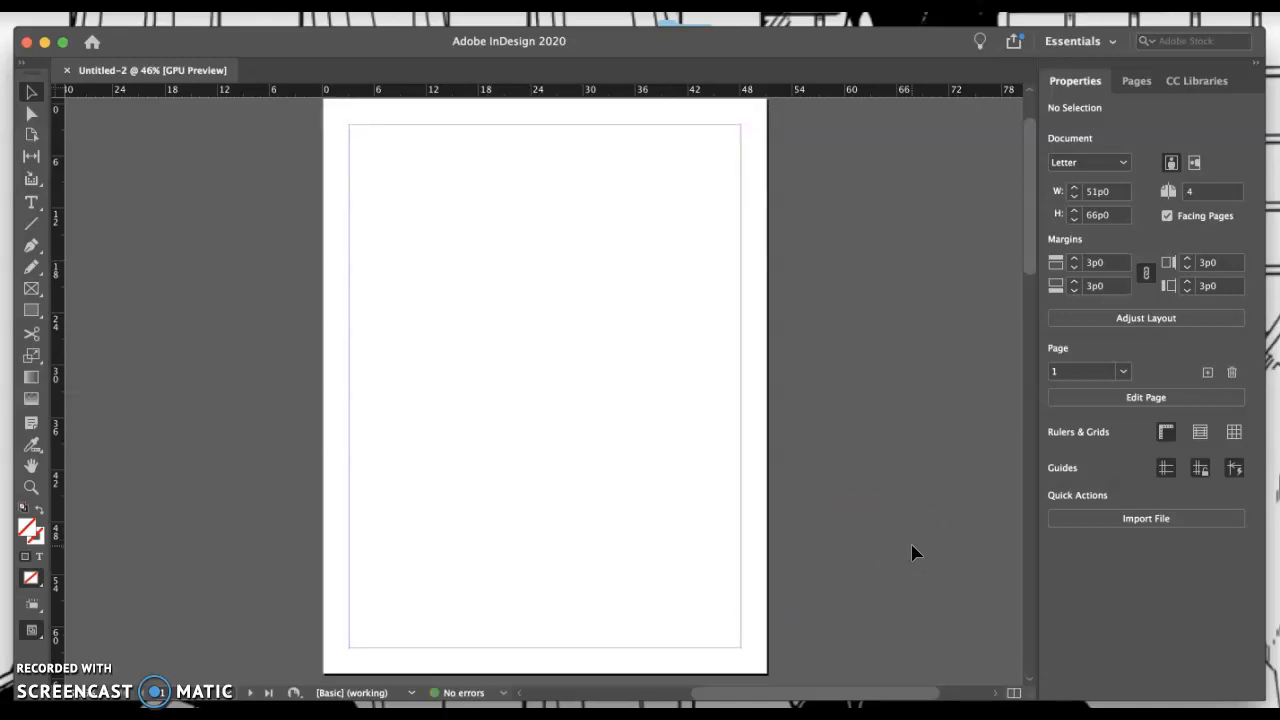
pyautogui.scroll(4, 912, 553)
pyautogui.scroll(3, 912, 553)
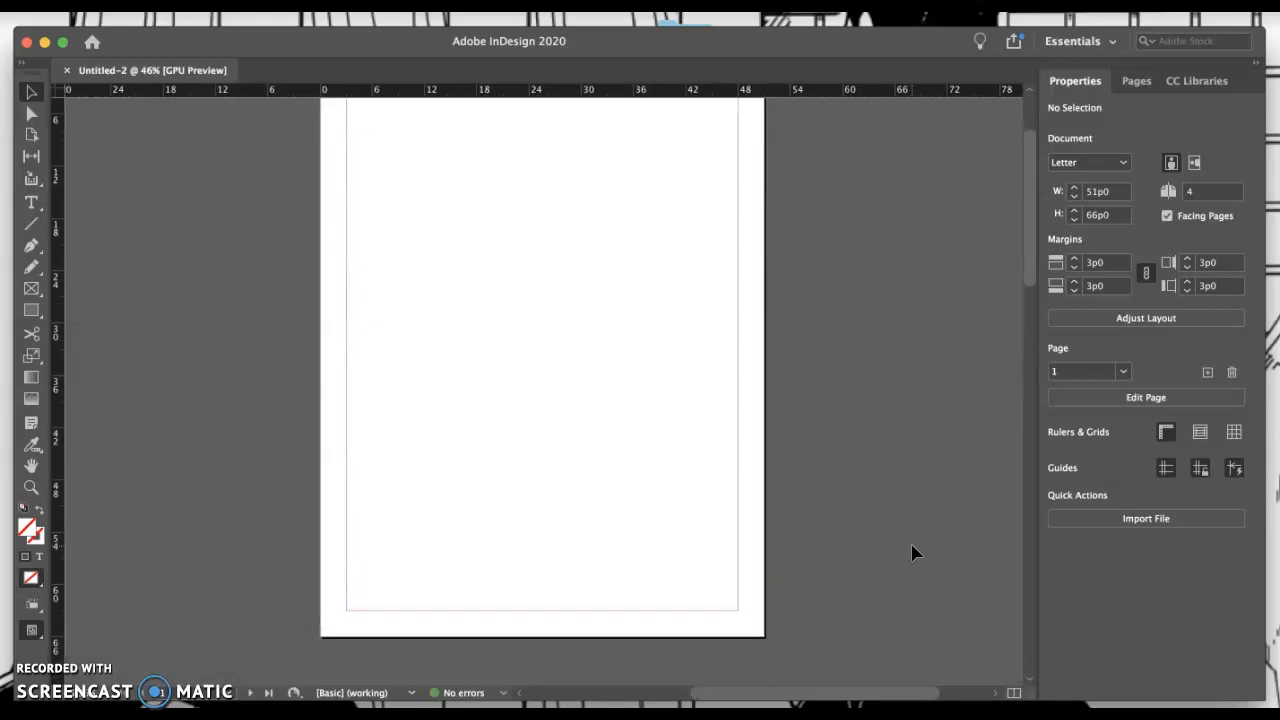
pyautogui.scroll(-1, 912, 553)
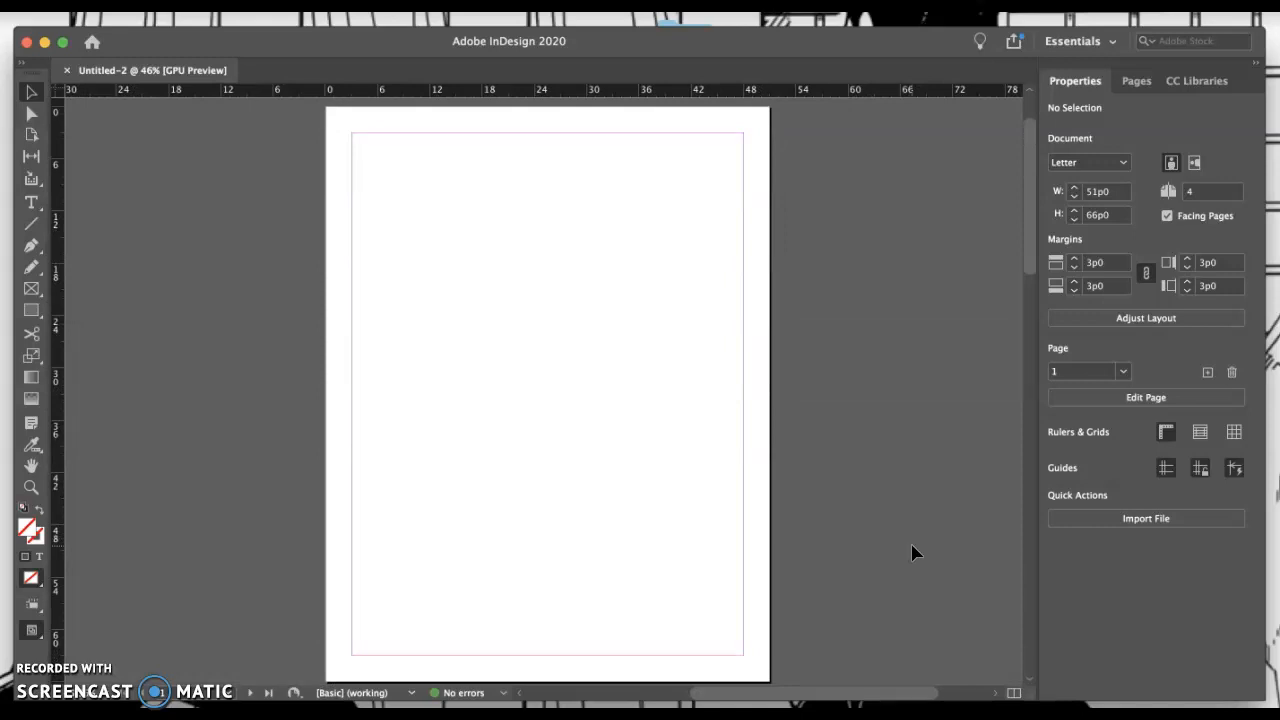
pyautogui.scroll(-2, 886, 511)
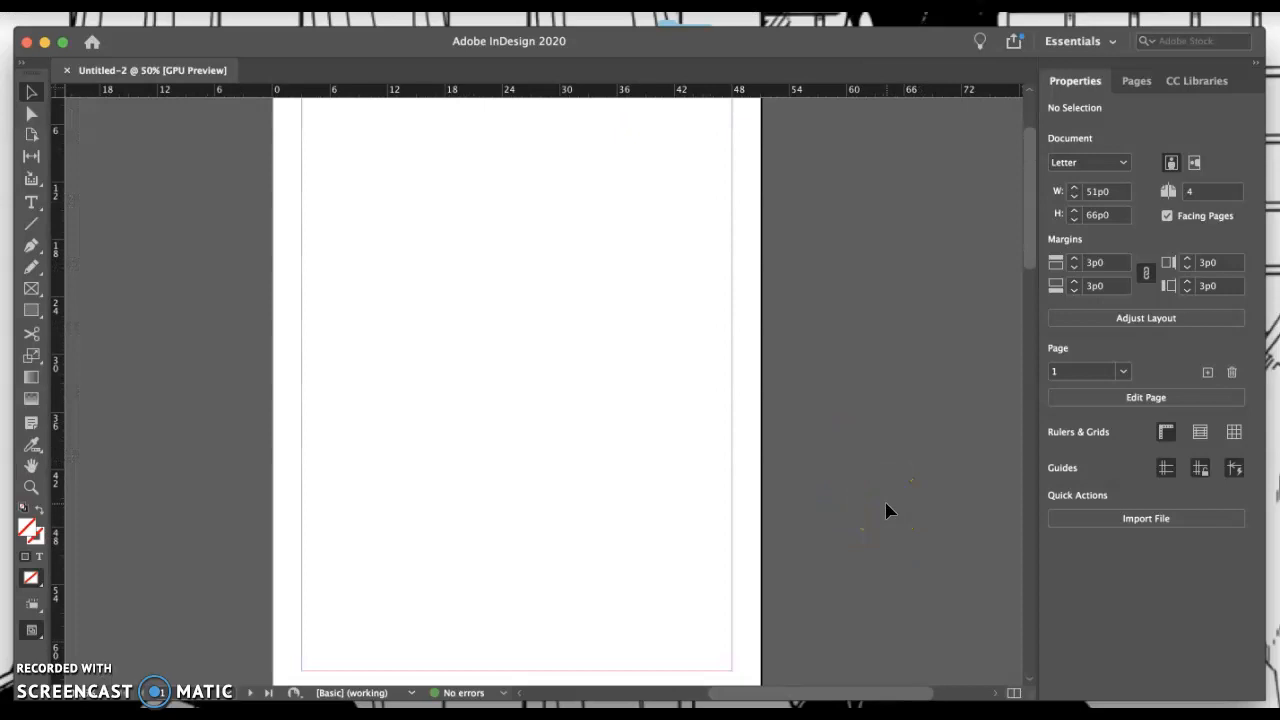
pyautogui.scroll(1, 886, 511)
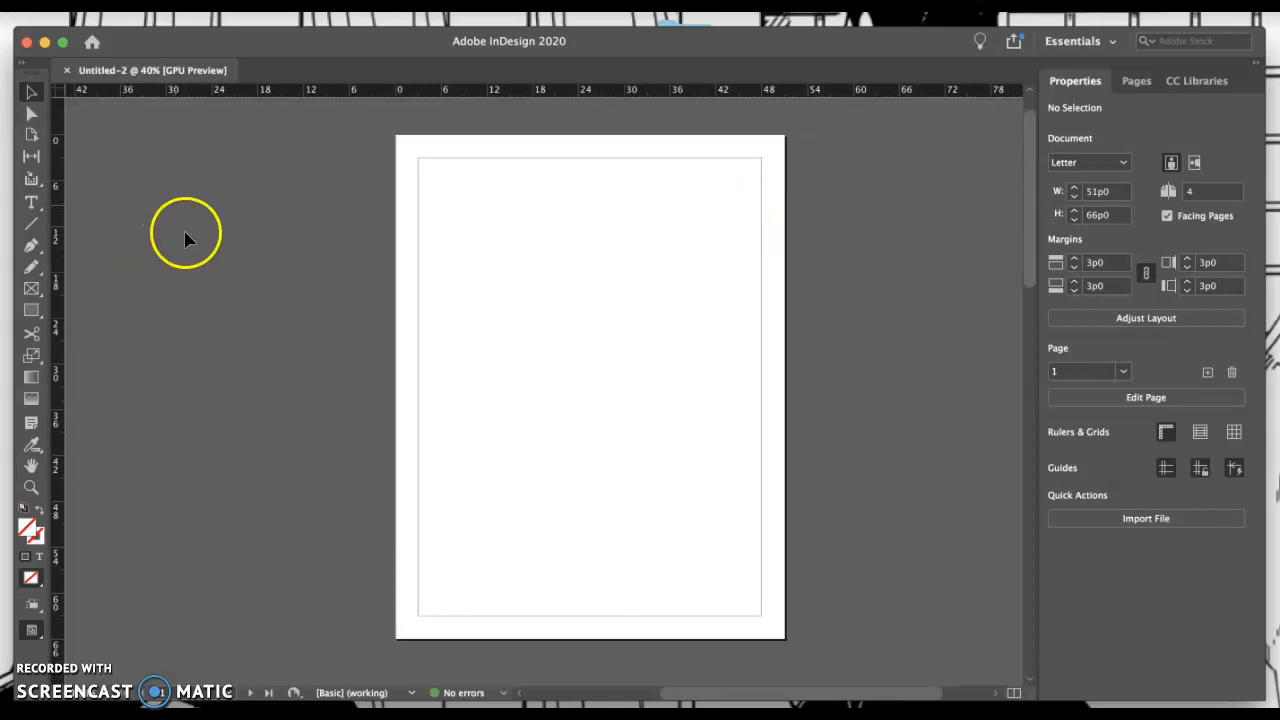
pyautogui.scroll(-4, 783, 343)
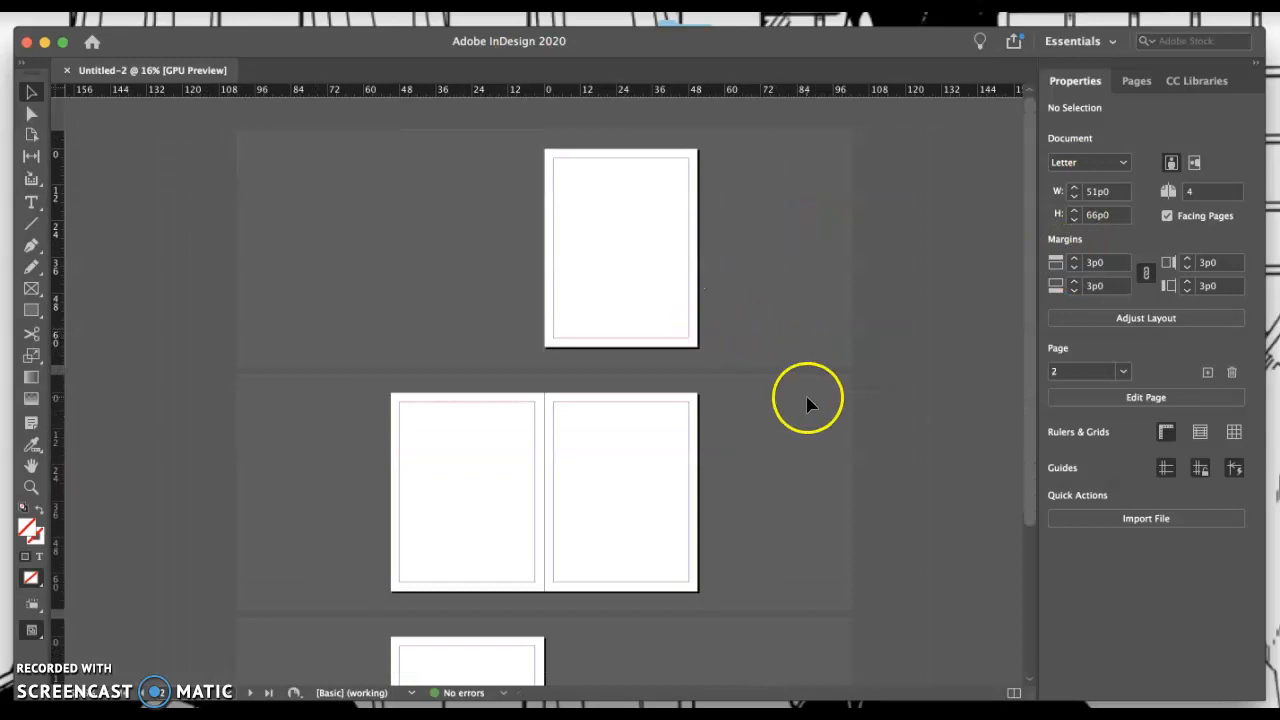
pyautogui.scroll(-3, 808, 400)
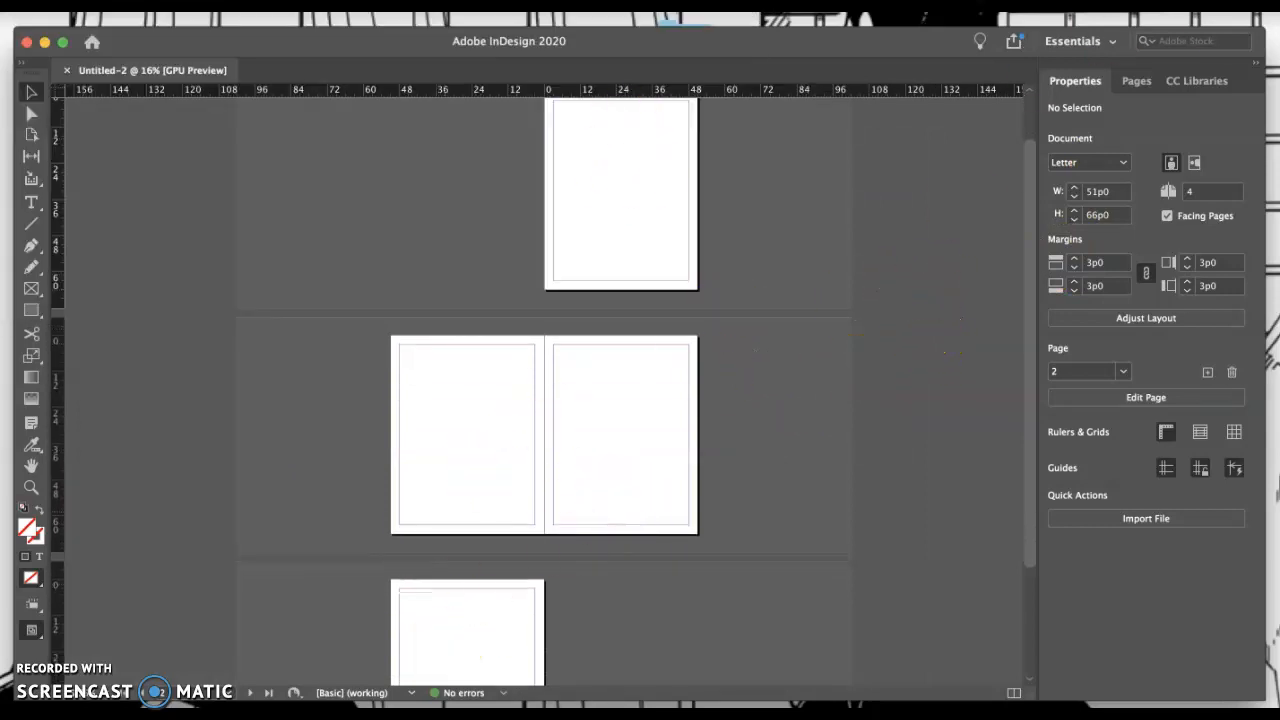
# - Add two more pages based on A-Master after page 4, extending the document to six pages
pyautogui.click(1135, 83)
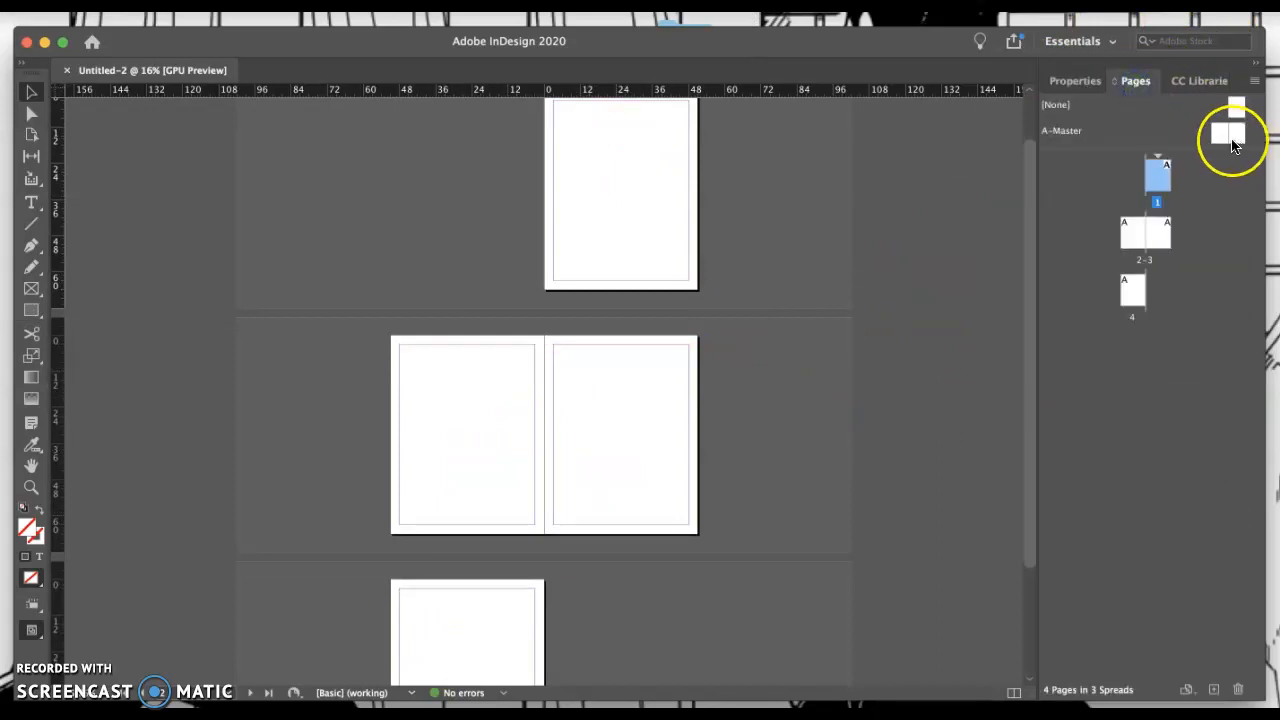
pyautogui.moveTo(1222, 130); pyautogui.dragTo(1166, 288)
pyautogui.moveTo(1223, 130); pyautogui.dragTo(1147, 365)
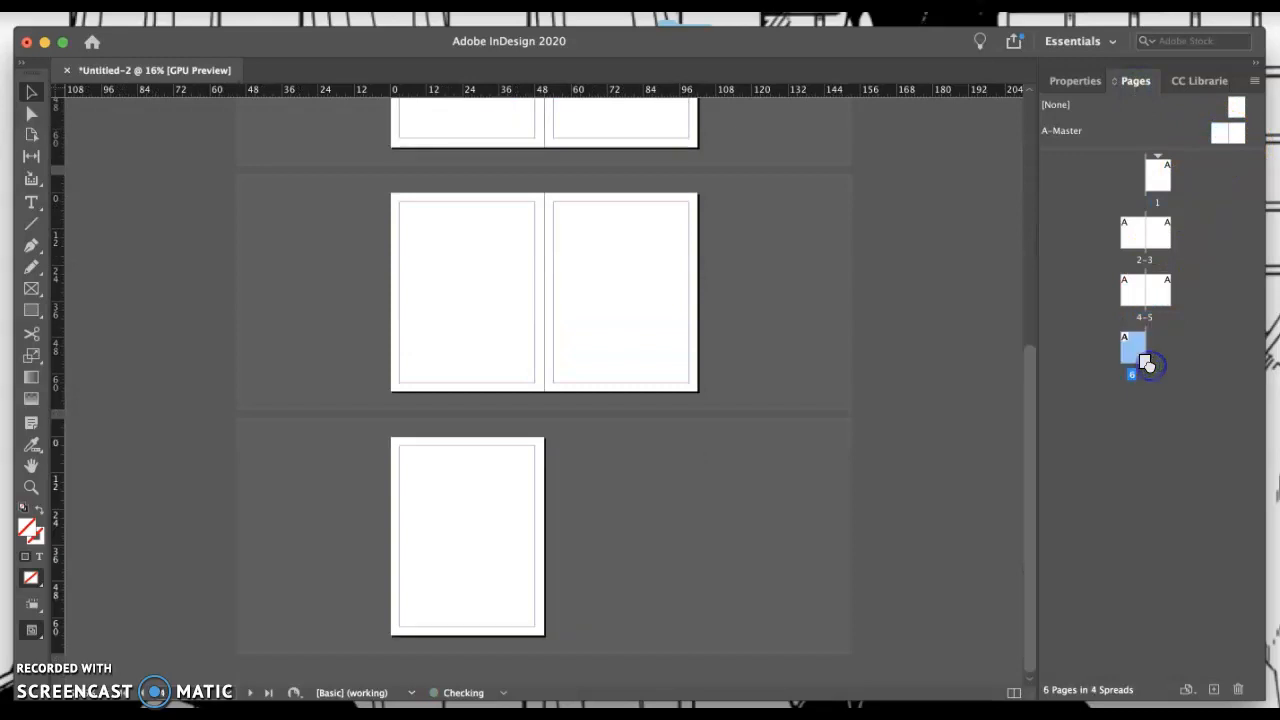
pyautogui.scroll(5, 743, 341)
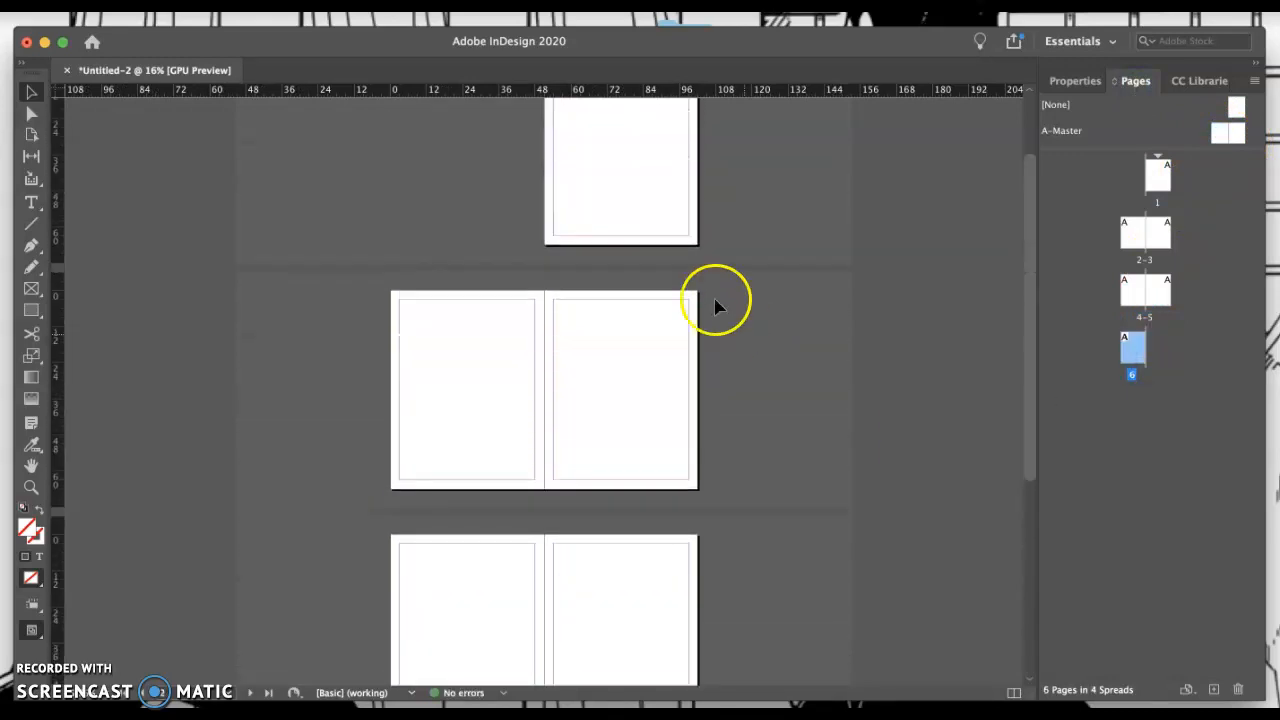
pyautogui.scroll(-5, 540, 600)
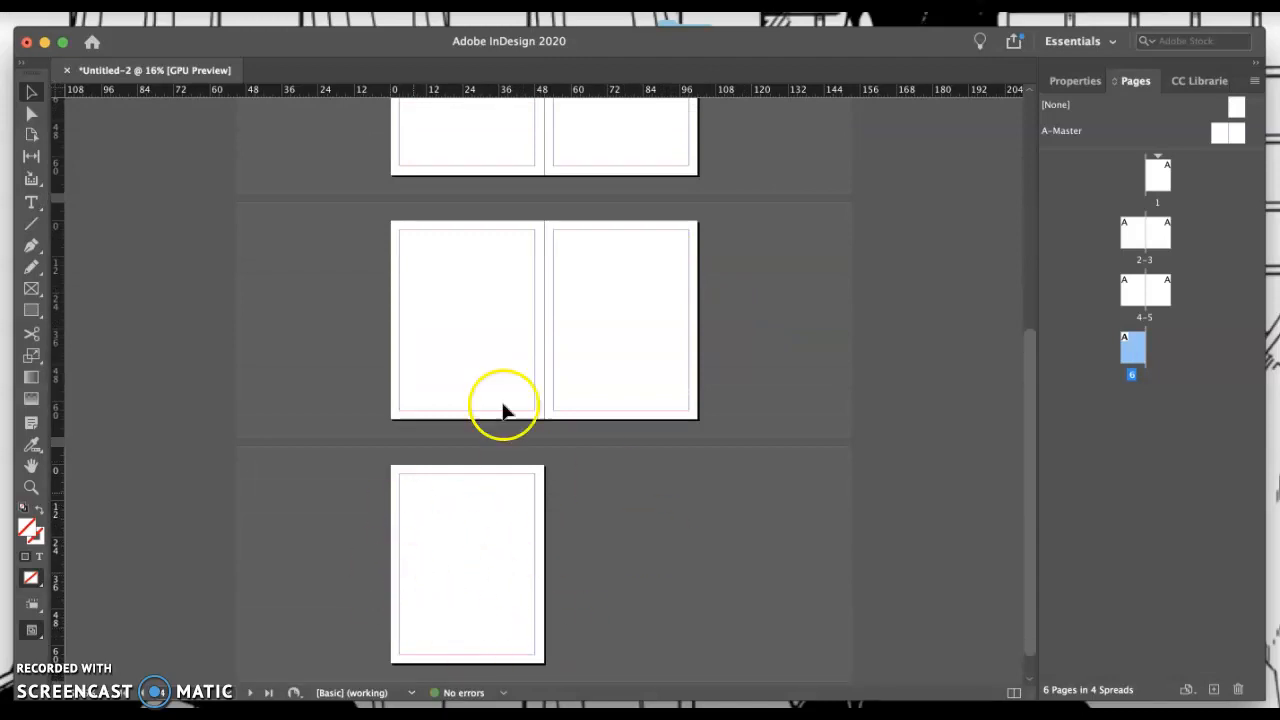
pyautogui.scroll(5, 894, 431)
pyautogui.click(1075, 84)
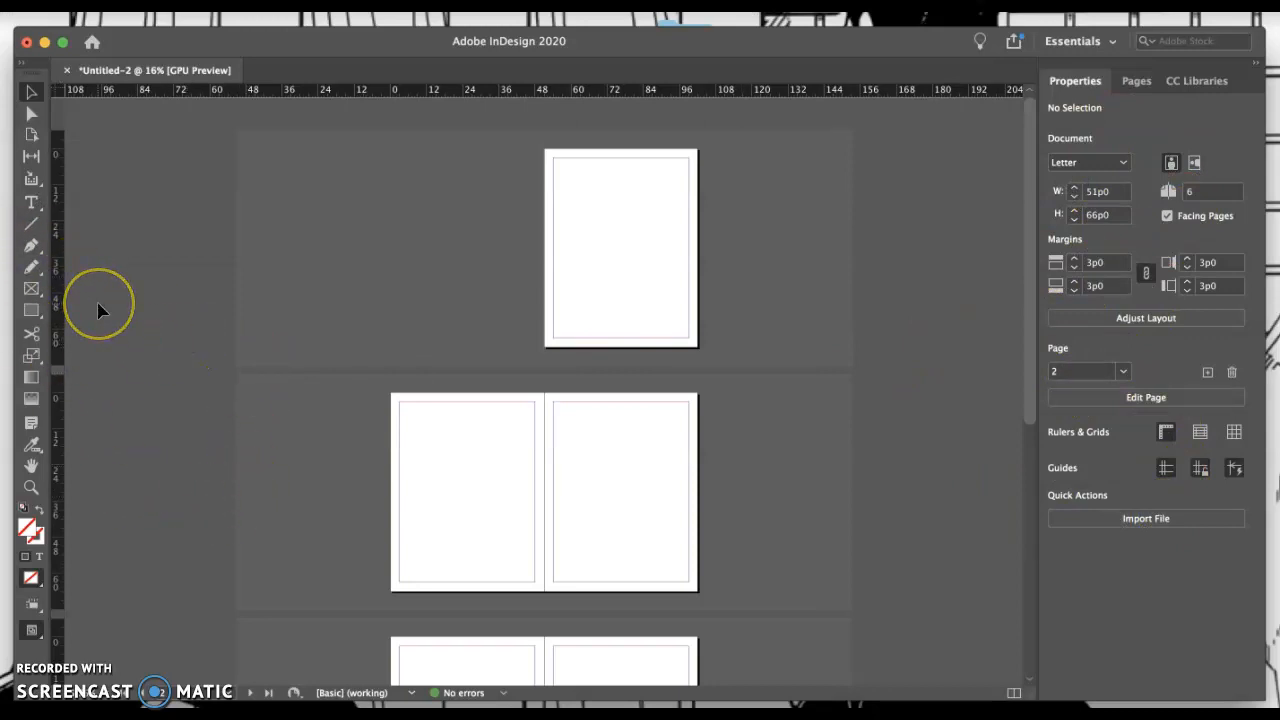
# - Add a small text frame near the upper-left corner of page 1 with the title "Trash Talk"
pyautogui.click(31, 120)
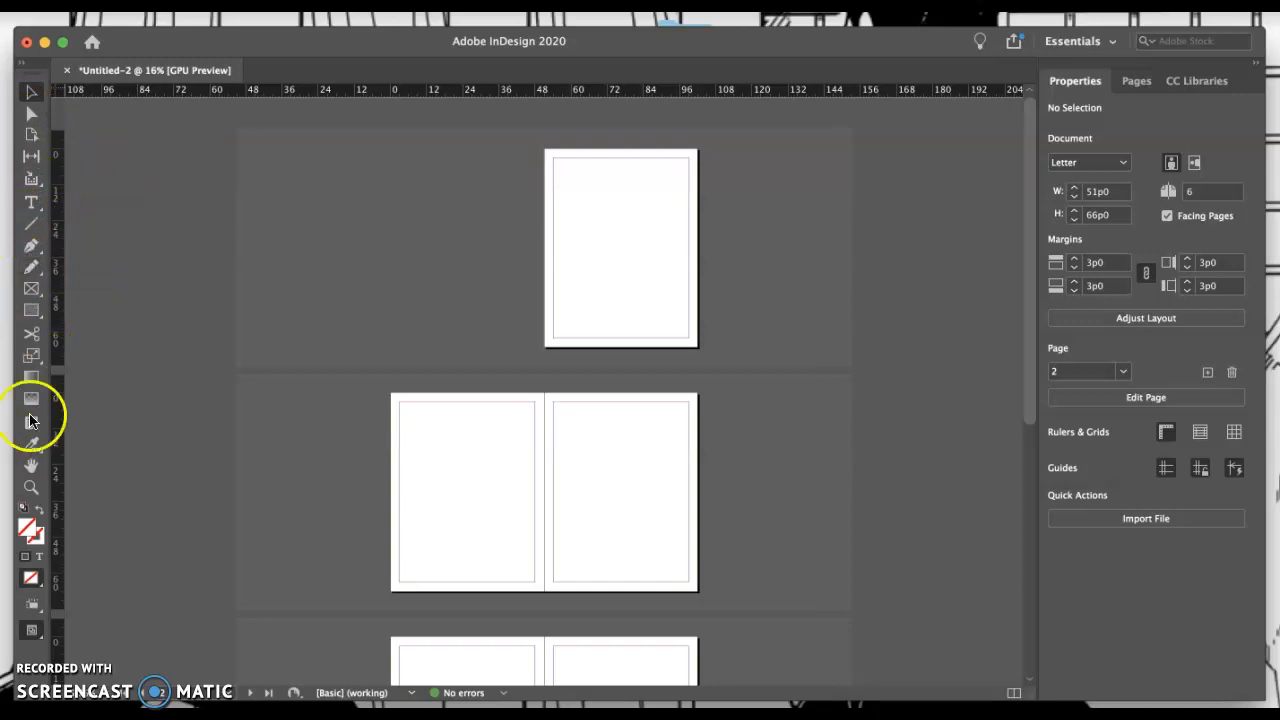
pyautogui.click(31, 205)
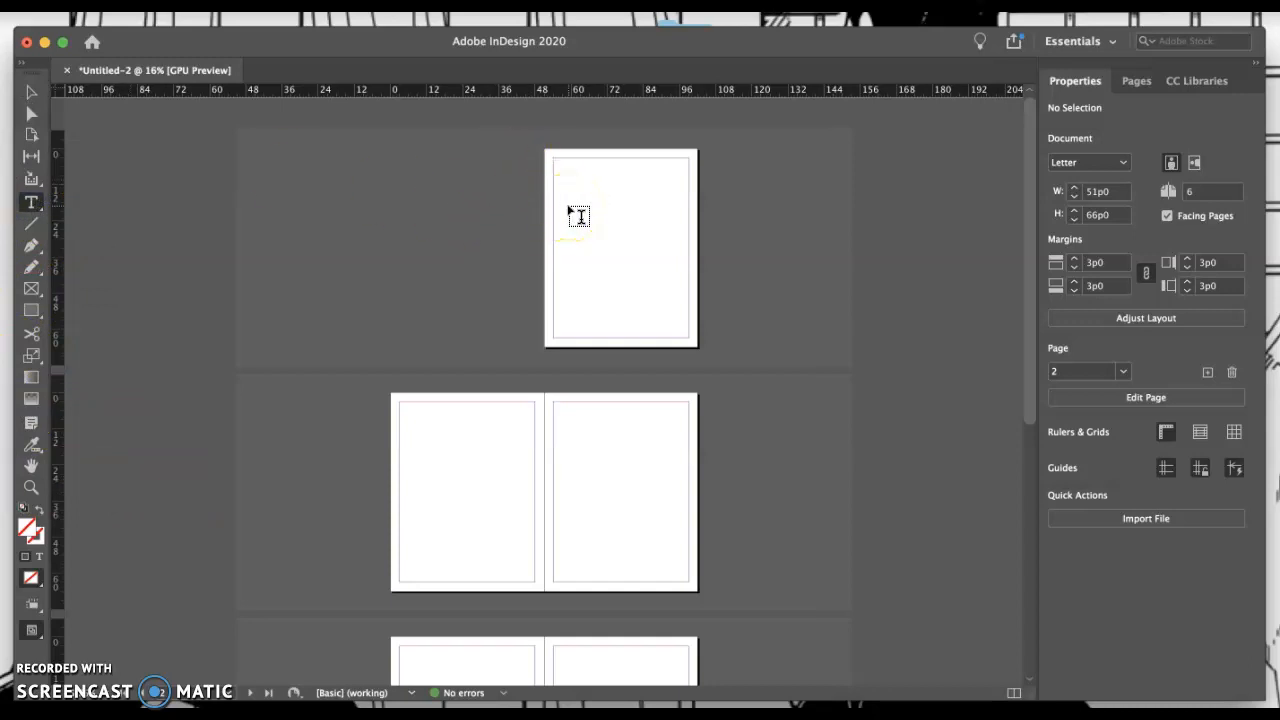
pyautogui.scroll(-5, 569, 210)
pyautogui.scroll(8, 569, 210)
pyautogui.scroll(8, 569, 210)
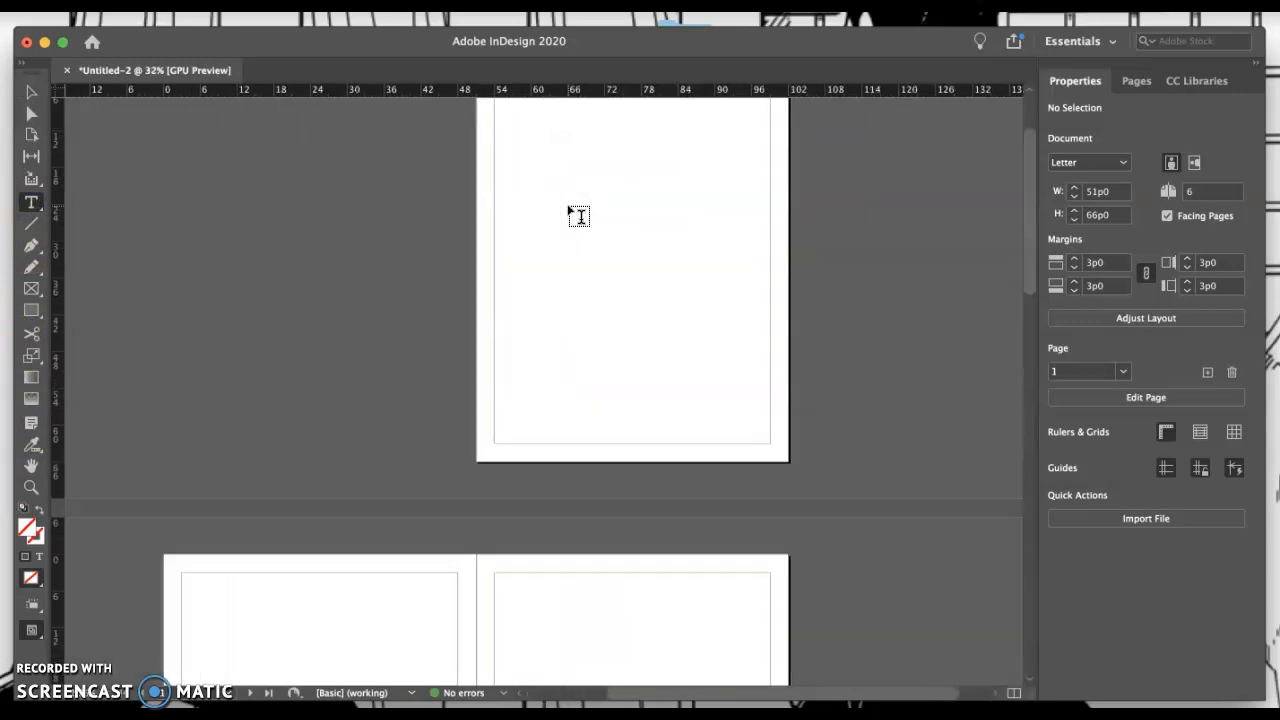
pyautogui.moveTo(494, 150); pyautogui.dragTo(543, 156)
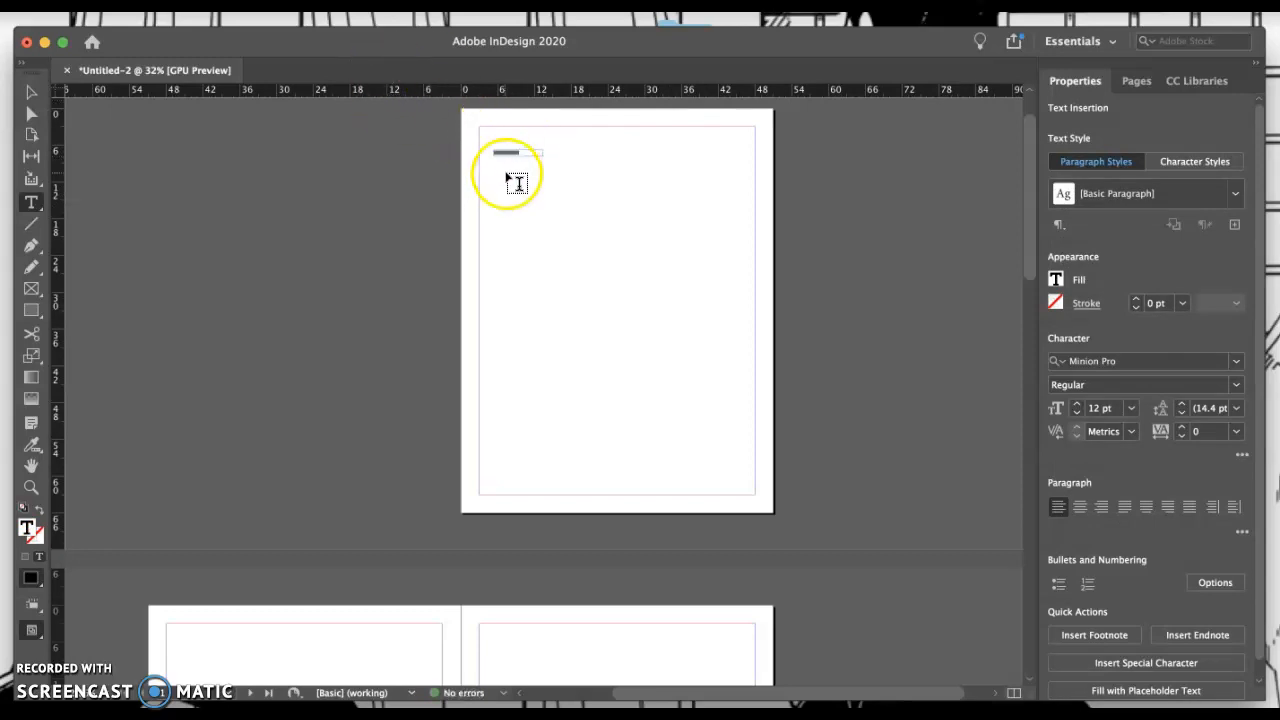
pyautogui.scroll(6, 507, 177)
pyautogui.scroll(3, 507, 177)
pyautogui.scroll(1, 507, 177)
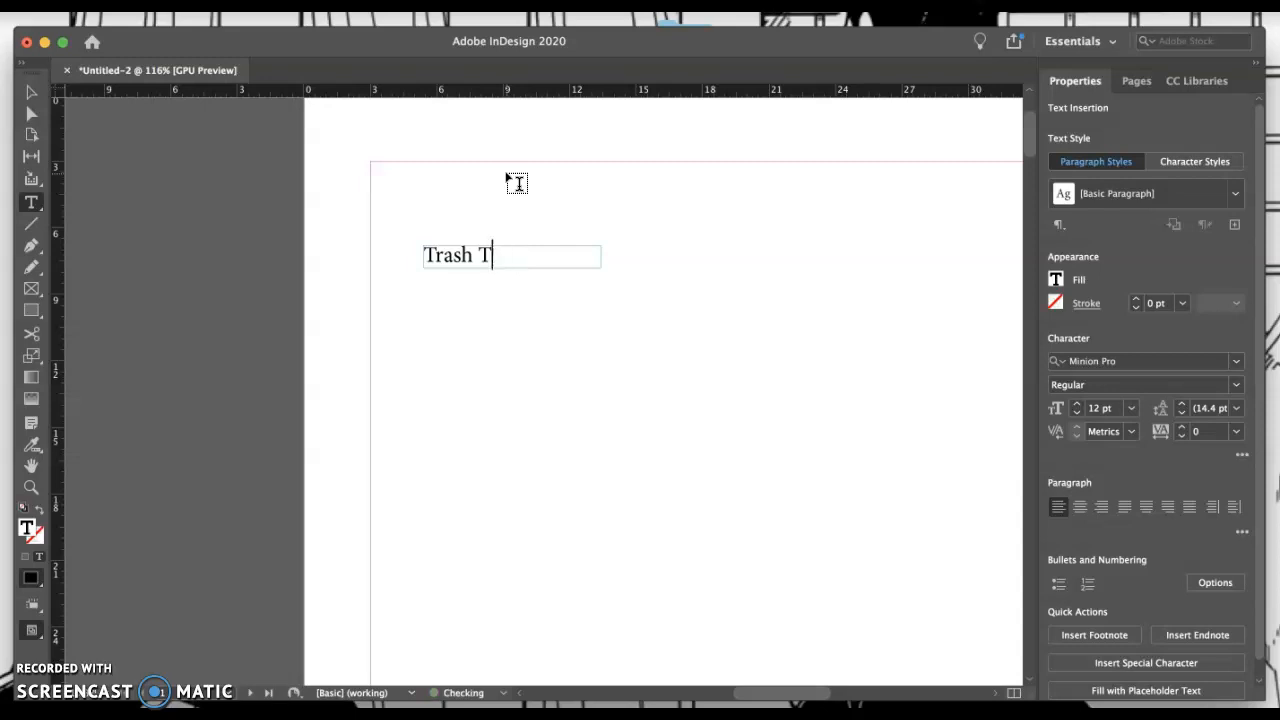
# - Set the "Trash Talk" title's font size to 15 pt
pyautogui.moveTo(519, 256); pyautogui.dragTo(413, 251)
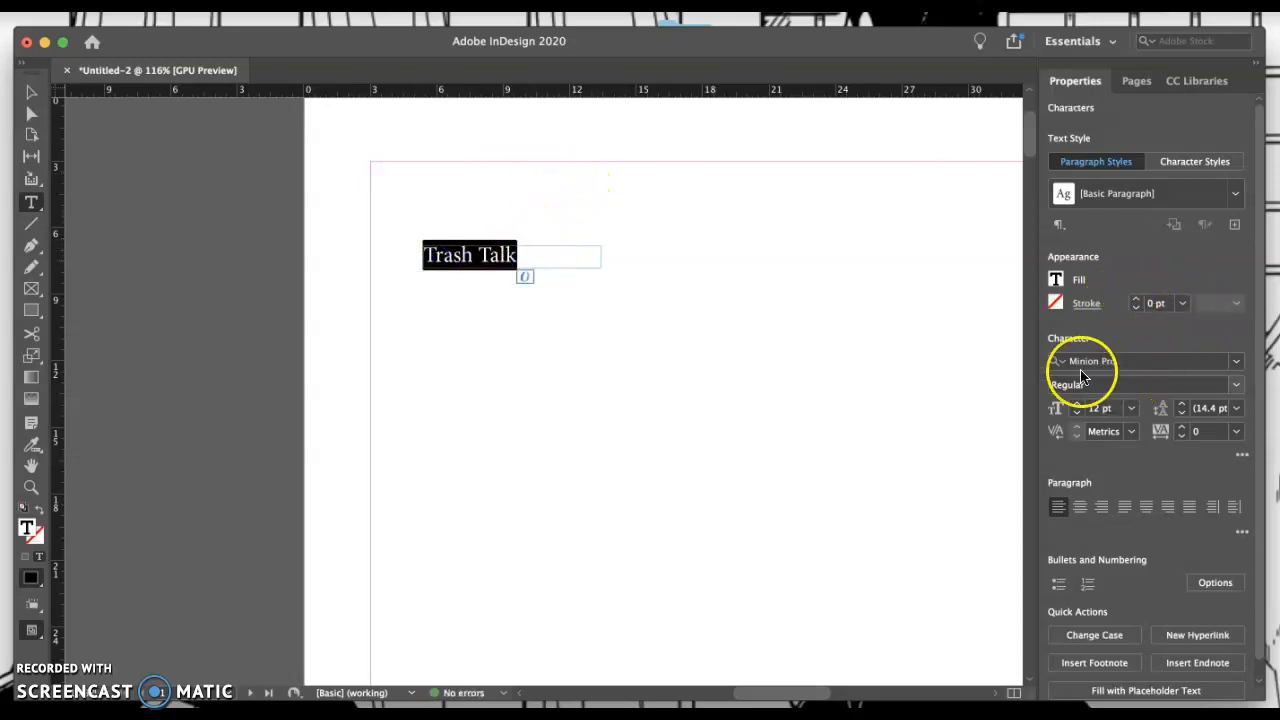
pyautogui.click(1077, 404)
pyautogui.click(1077, 404)
pyautogui.click(1077, 404)
pyautogui.click(1077, 404)
pyautogui.click(1077, 404)
pyautogui.click(1077, 404)
pyautogui.click(1077, 404)
pyautogui.click(1077, 412)
pyautogui.click(1077, 412)
pyautogui.click(1077, 412)
pyautogui.click(1077, 412)
pyautogui.click(1077, 412)
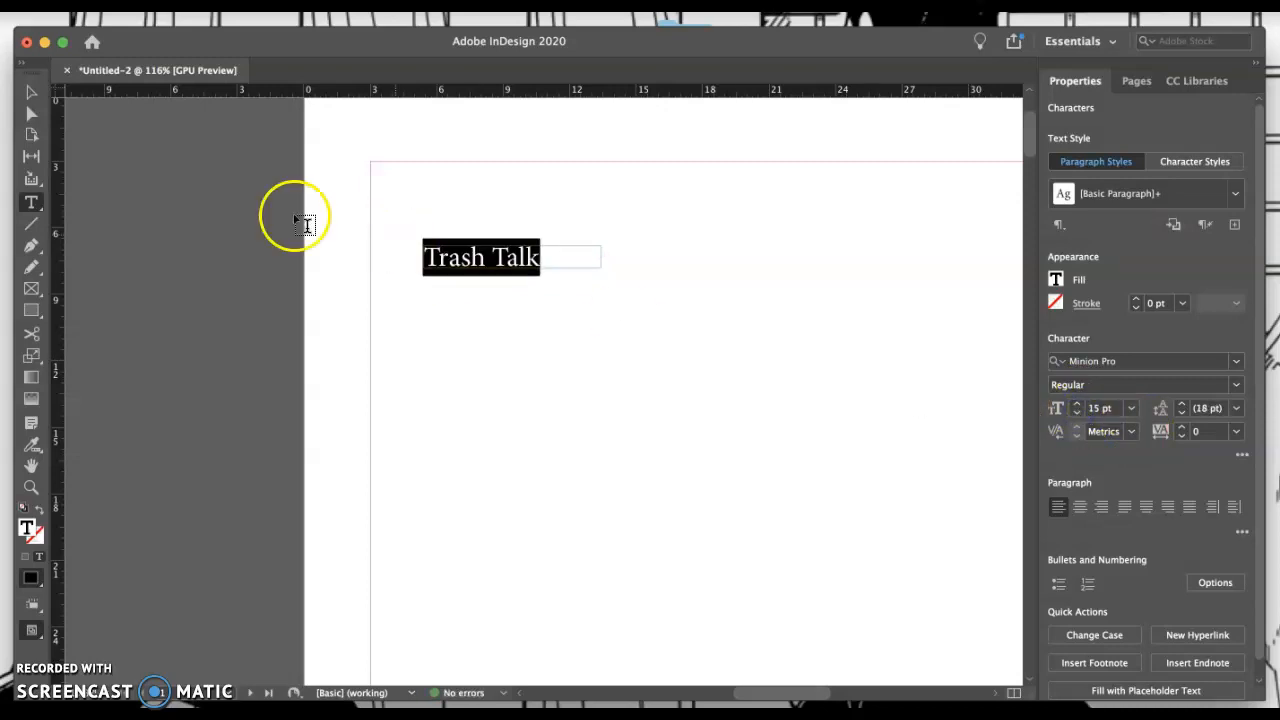
# - Enlarge the title's text frame to about 38p5 wide by 4p10 high and set its text to 44 pt
pyautogui.click(31, 92)
pyautogui.moveTo(600, 268); pyautogui.dragTo(765, 352)
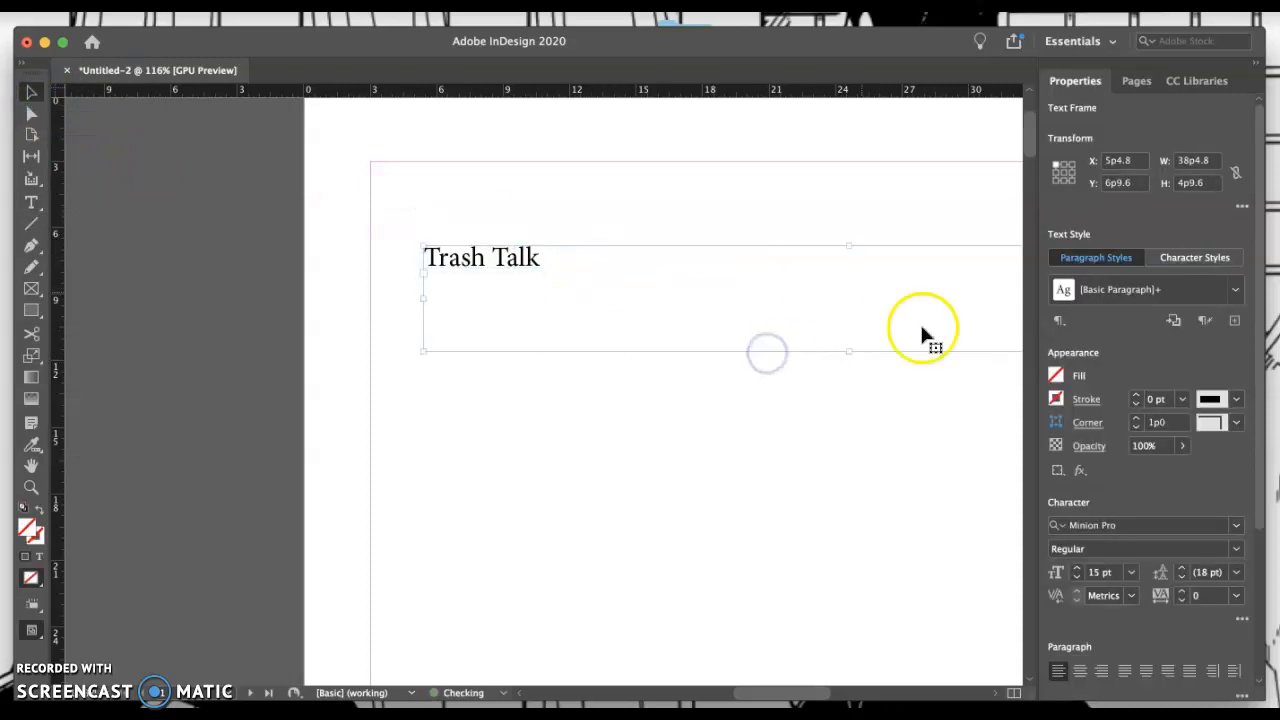
pyautogui.click(43, 203)
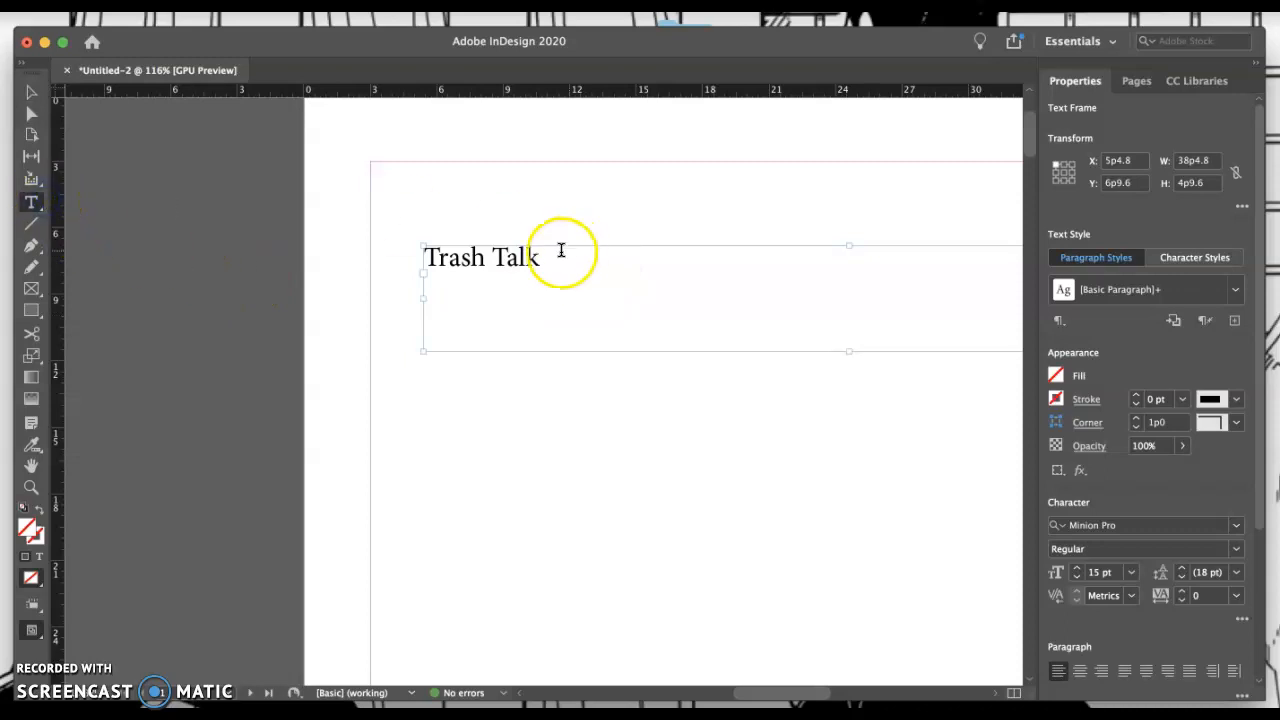
pyautogui.moveTo(560, 253); pyautogui.dragTo(391, 257)
pyautogui.click(1077, 404)
pyautogui.click(1077, 404)
pyautogui.click(1077, 404)
pyautogui.click(1077, 404)
pyautogui.click(1077, 404)
pyautogui.click(1077, 404)
pyautogui.click(1077, 404)
pyautogui.click(1077, 404)
pyautogui.click(1077, 404)
pyautogui.click(1077, 404)
pyautogui.click(1077, 404)
pyautogui.click(1077, 404)
pyautogui.click(1077, 404)
pyautogui.click(1077, 404)
pyautogui.click(1077, 404)
pyautogui.click(1077, 404)
pyautogui.click(1077, 404)
pyautogui.click(1077, 404)
pyautogui.click(1077, 404)
pyautogui.click(1077, 404)
pyautogui.click(1077, 404)
pyautogui.click(1077, 404)
pyautogui.click(1077, 404)
pyautogui.click(1077, 404)
pyautogui.click(1077, 404)
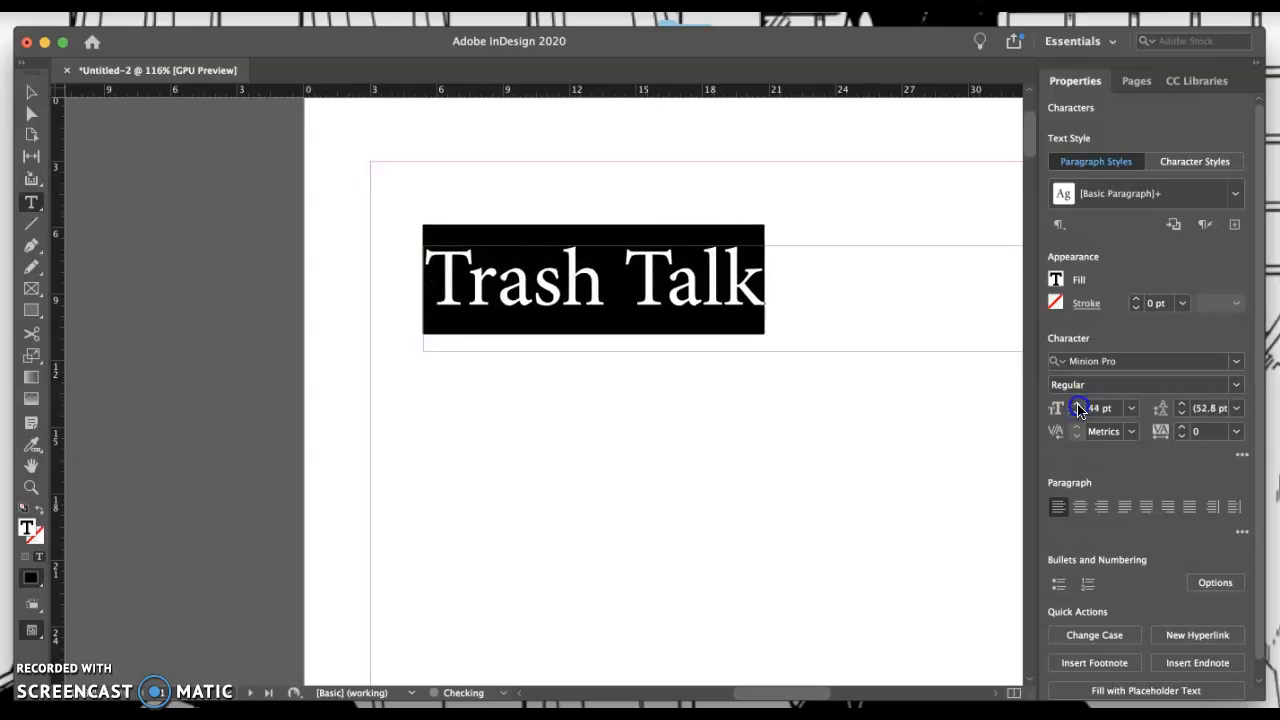
# - Center the "Trash Talk" title within its text frame
pyautogui.click(1084, 511)
pyautogui.hscroll(5, 805, 497)
pyautogui.scroll(-1, 805, 497)
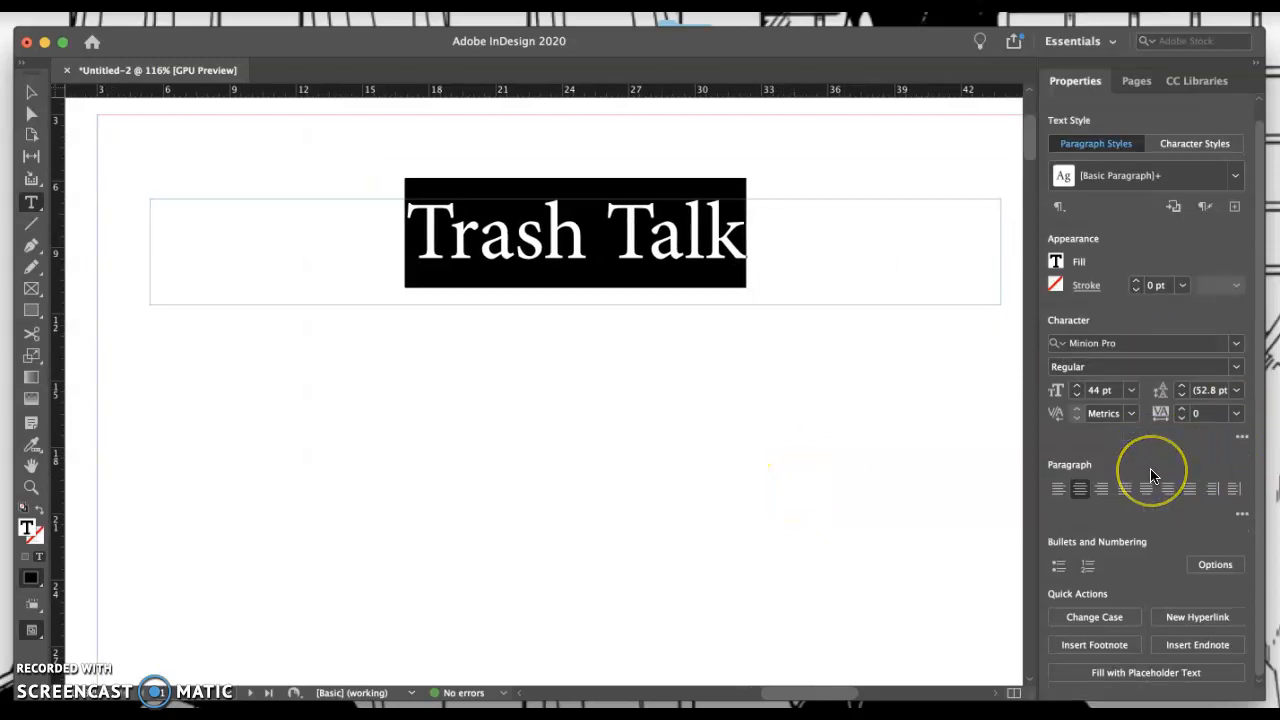
# - Apply the Arctic Guardian font to the "Trash Talk" title
pyautogui.scroll(-1, 1150, 476)
pyautogui.click(1239, 344)
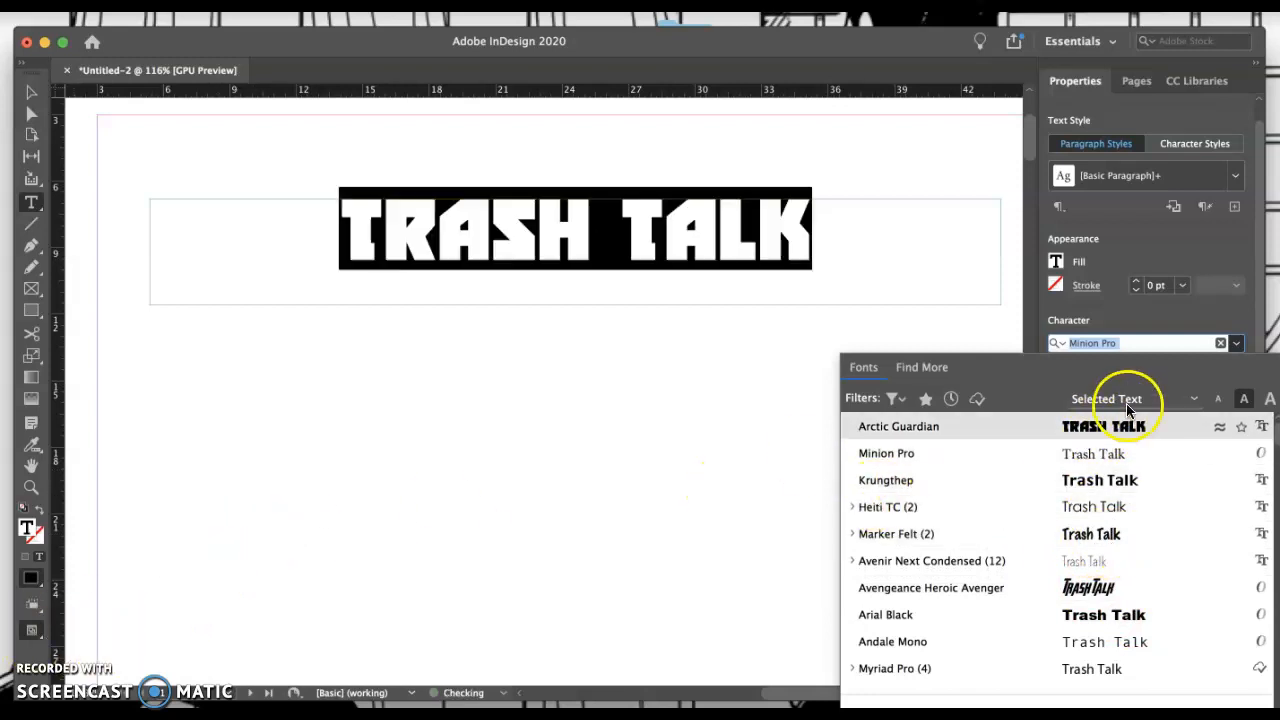
pyautogui.click(1060, 433)
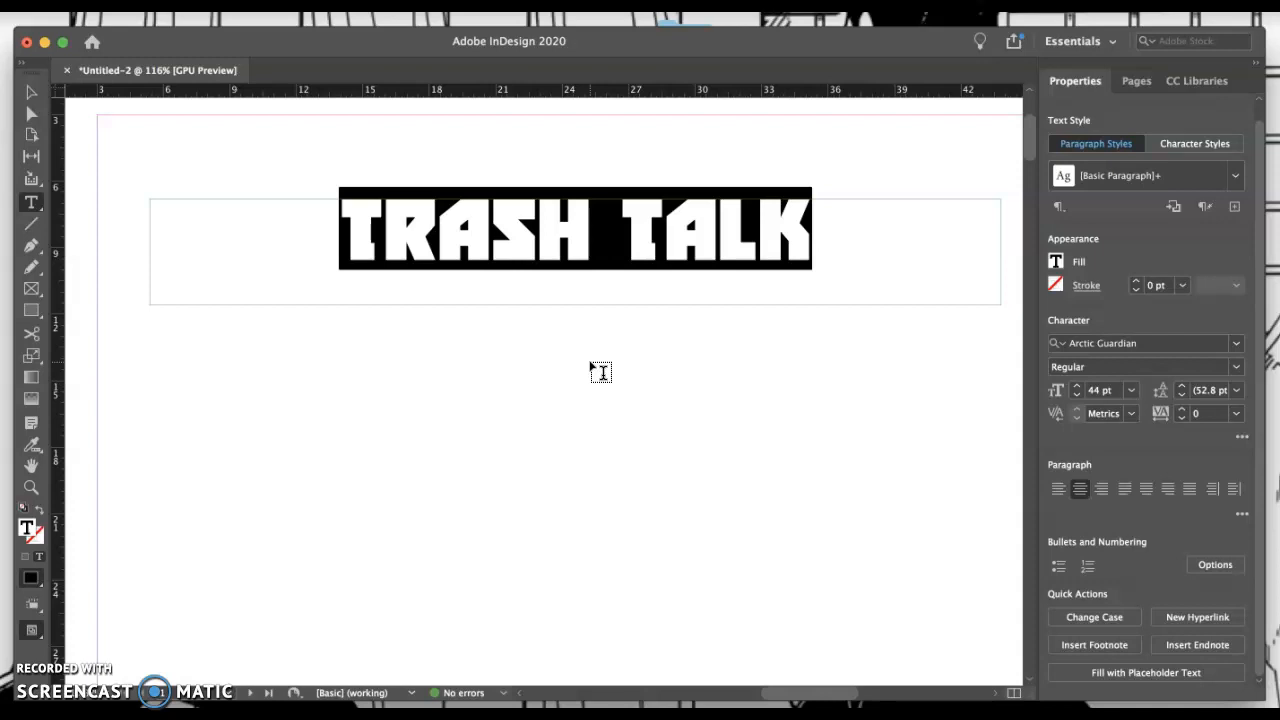
# - Change the title's font to Avengeance Heroic Avenger and deselect the text
pyautogui.click(1238, 349)
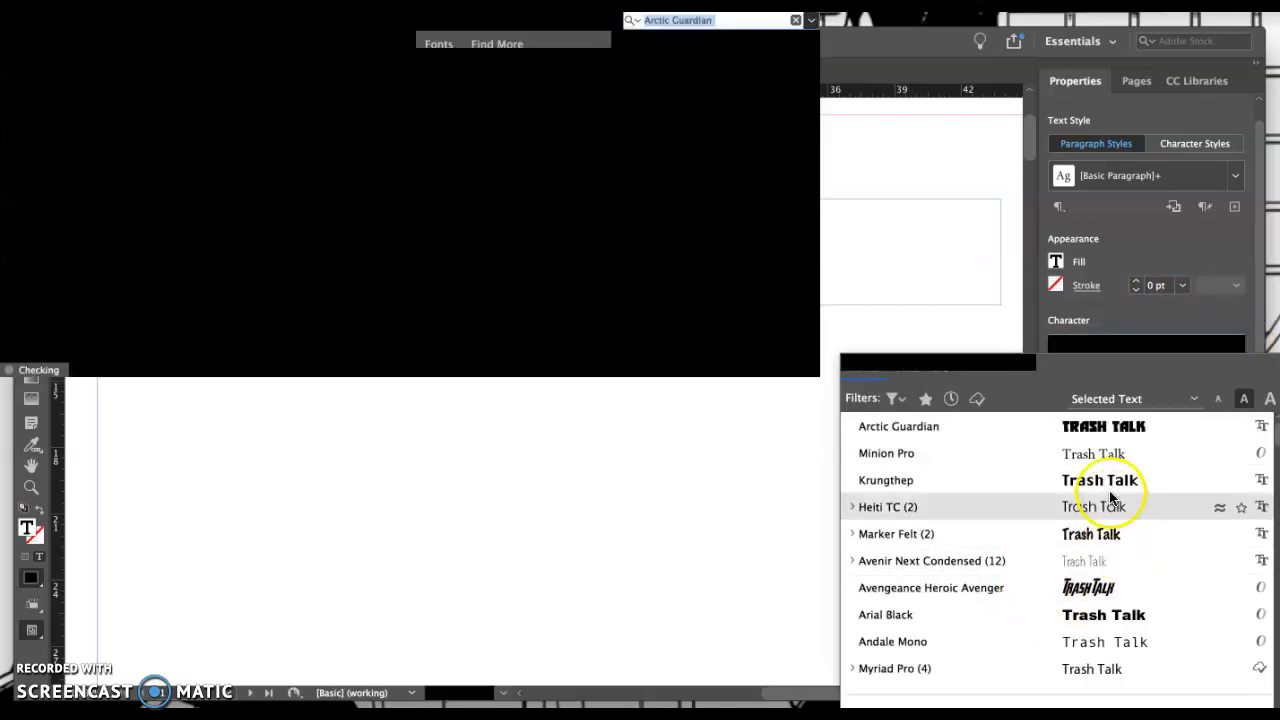
pyautogui.click(1075, 598)
pyautogui.click(771, 406)
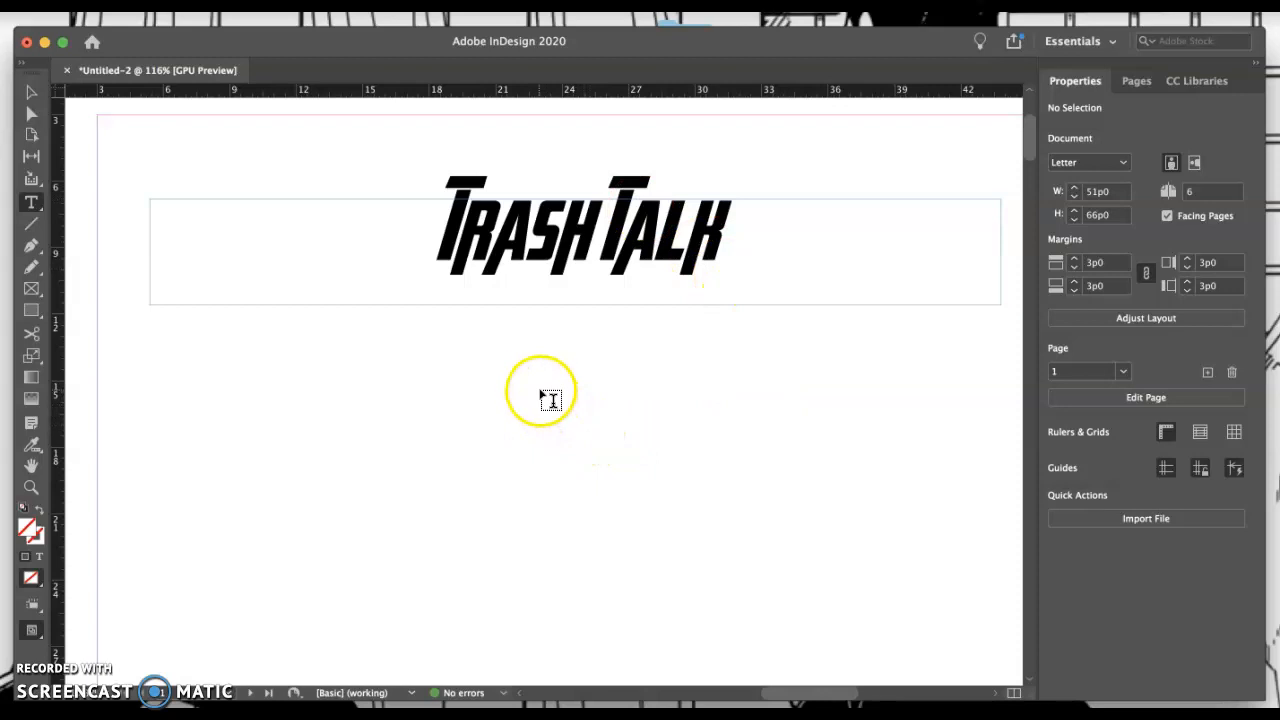
# - Draw a narrow vertical rectangle about 2p5 wide and 60p0 high along page 1's left margin
pyautogui.click(29, 311)
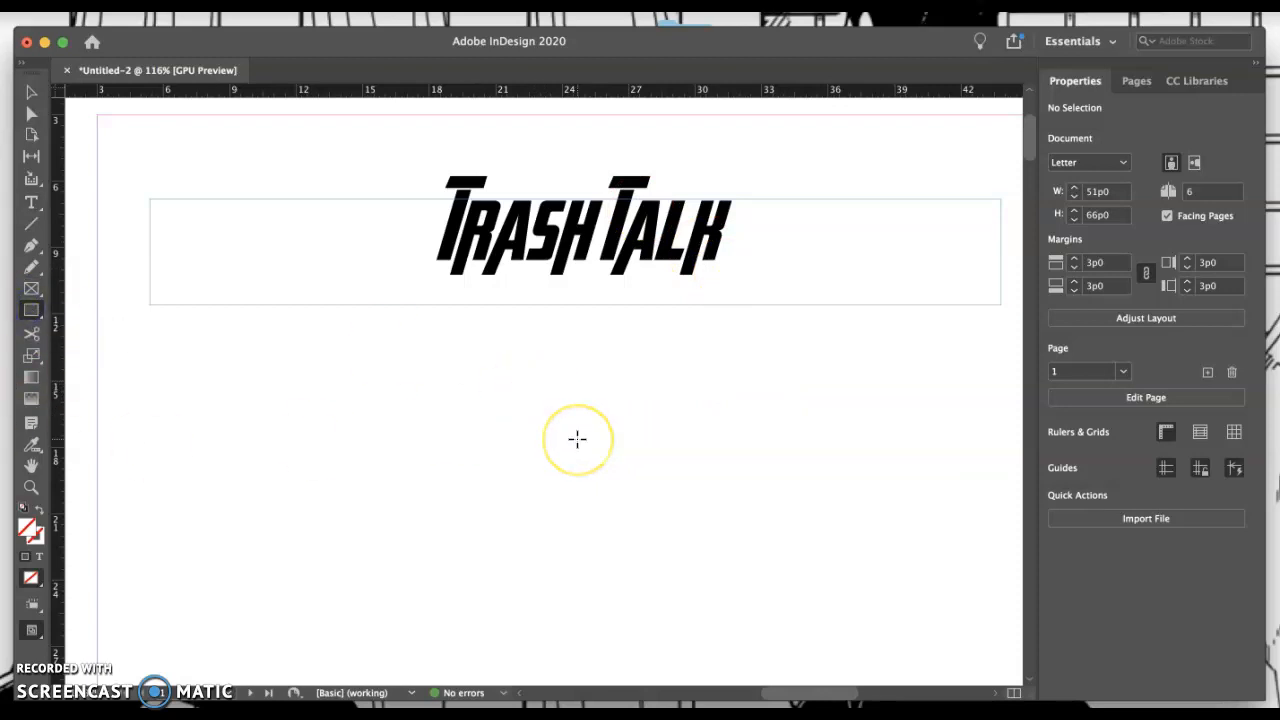
pyautogui.press('super+0')
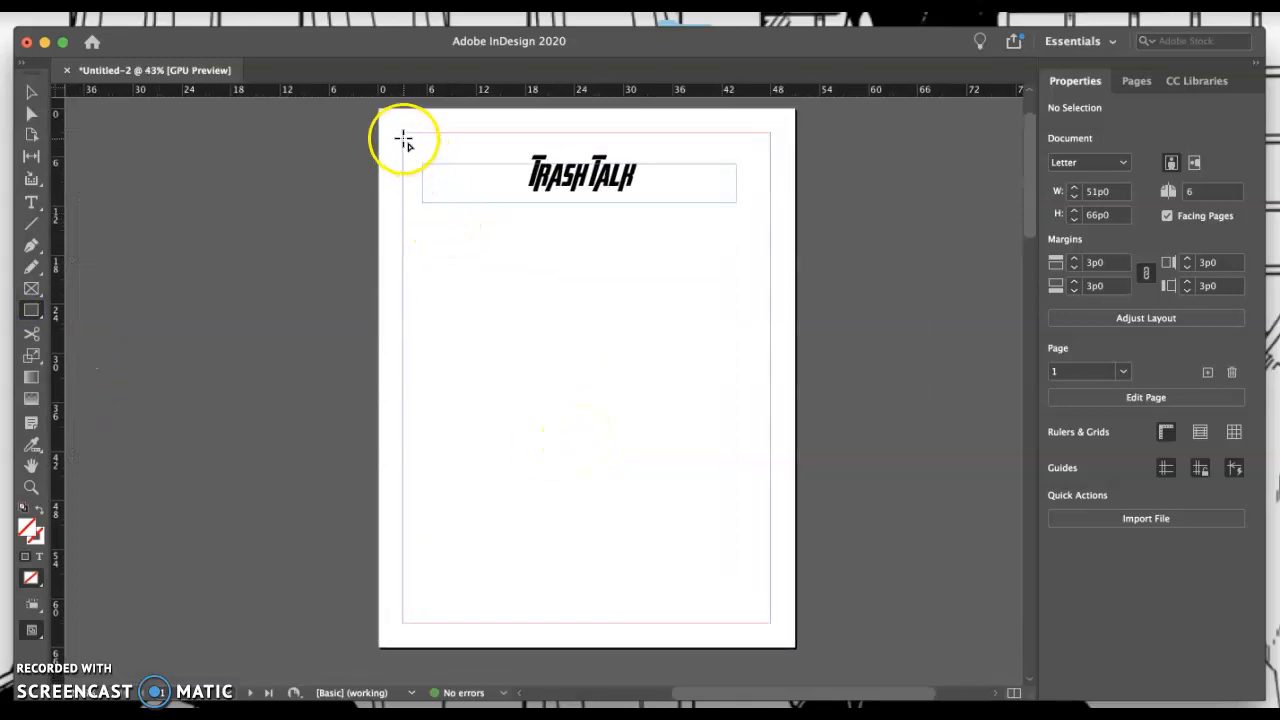
pyautogui.moveTo(403, 135); pyautogui.dragTo(424, 623)
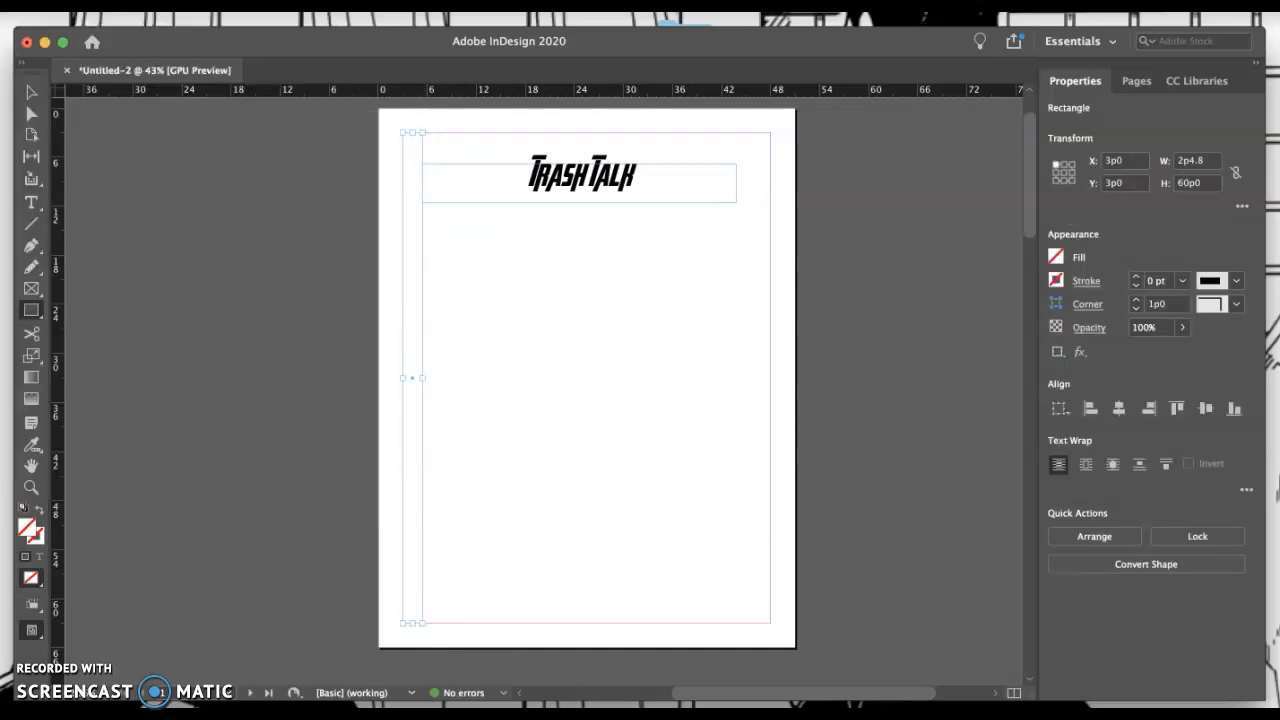
# - Fill the narrow margin rectangle with bright red, hex f50100, and deselect it
pyautogui.doubleClick(28, 530)
pyautogui.click(656, 307)
pyautogui.moveTo(547, 341)
pyautogui.mouseDown()
pyautogui.moveTo(640, 334)
pyautogui.moveTo(624, 303)
pyautogui.moveTo(651, 334)
pyautogui.moveTo(606, 371)
pyautogui.moveTo(641, 320)
pyautogui.moveTo(451, 457)
pyautogui.moveTo(414, 523)
pyautogui.mouseUp()
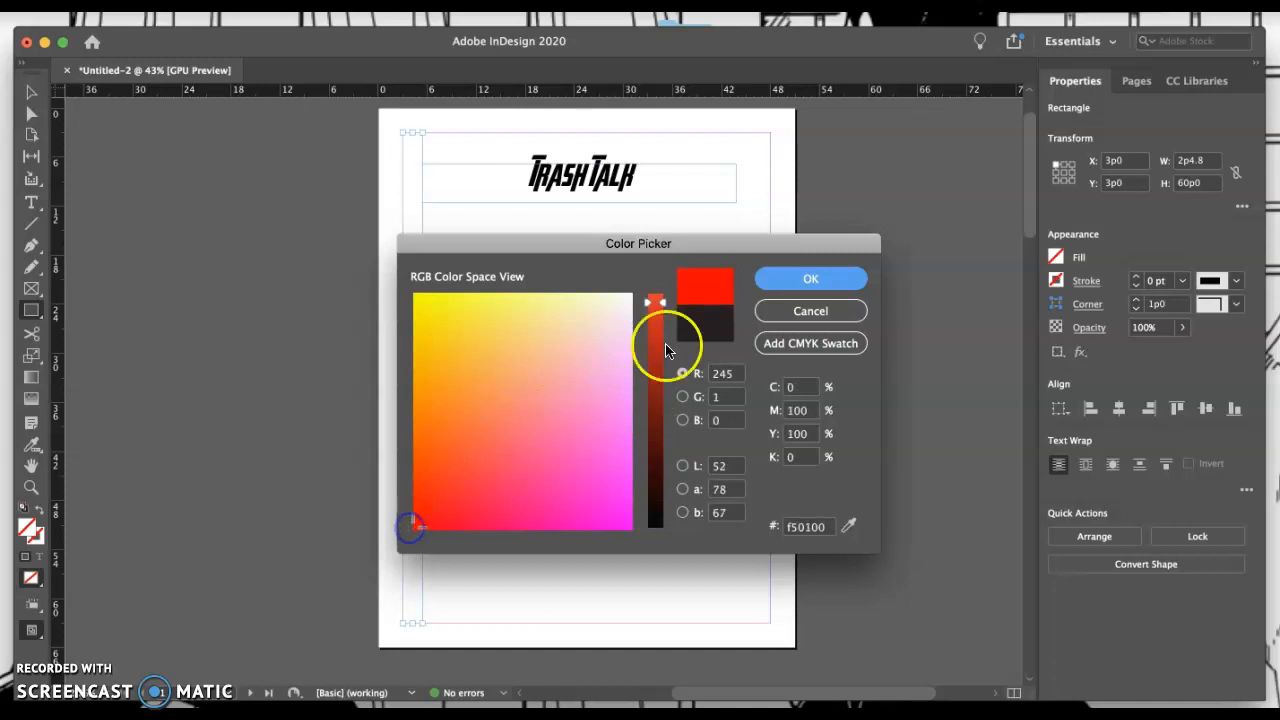
pyautogui.click(806, 284)
pyautogui.click(31, 92)
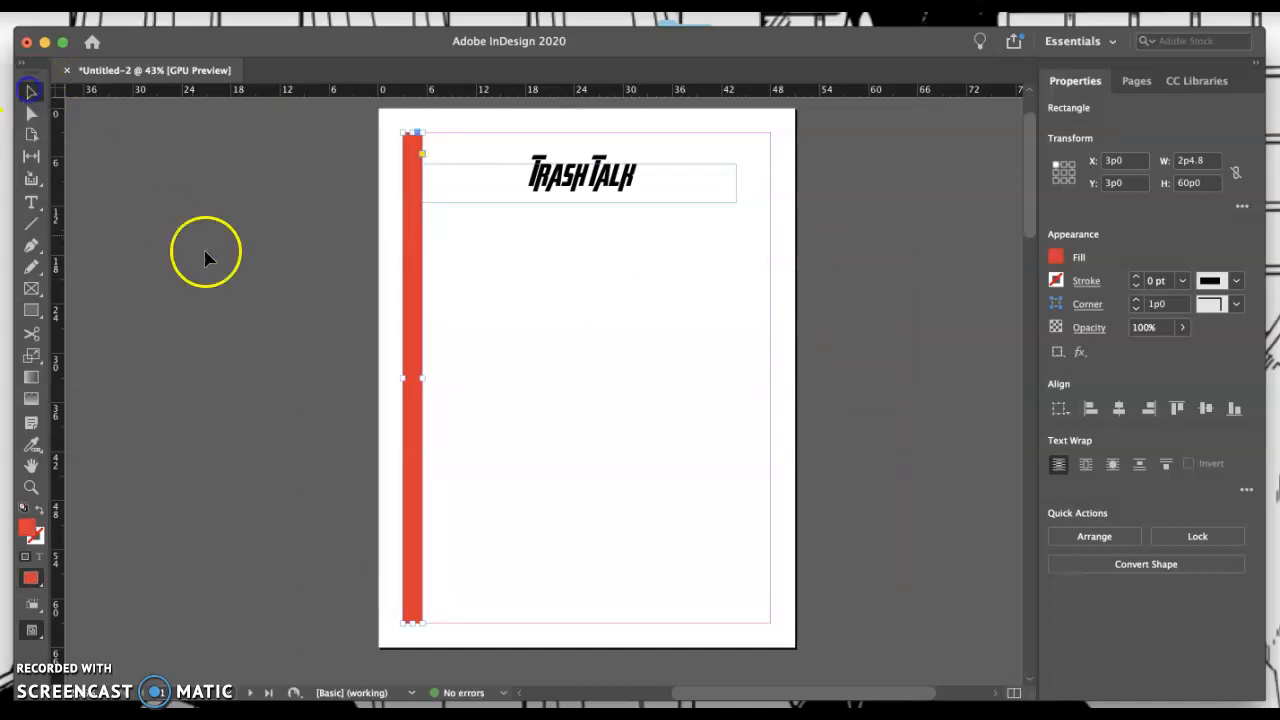
pyautogui.click(209, 260)
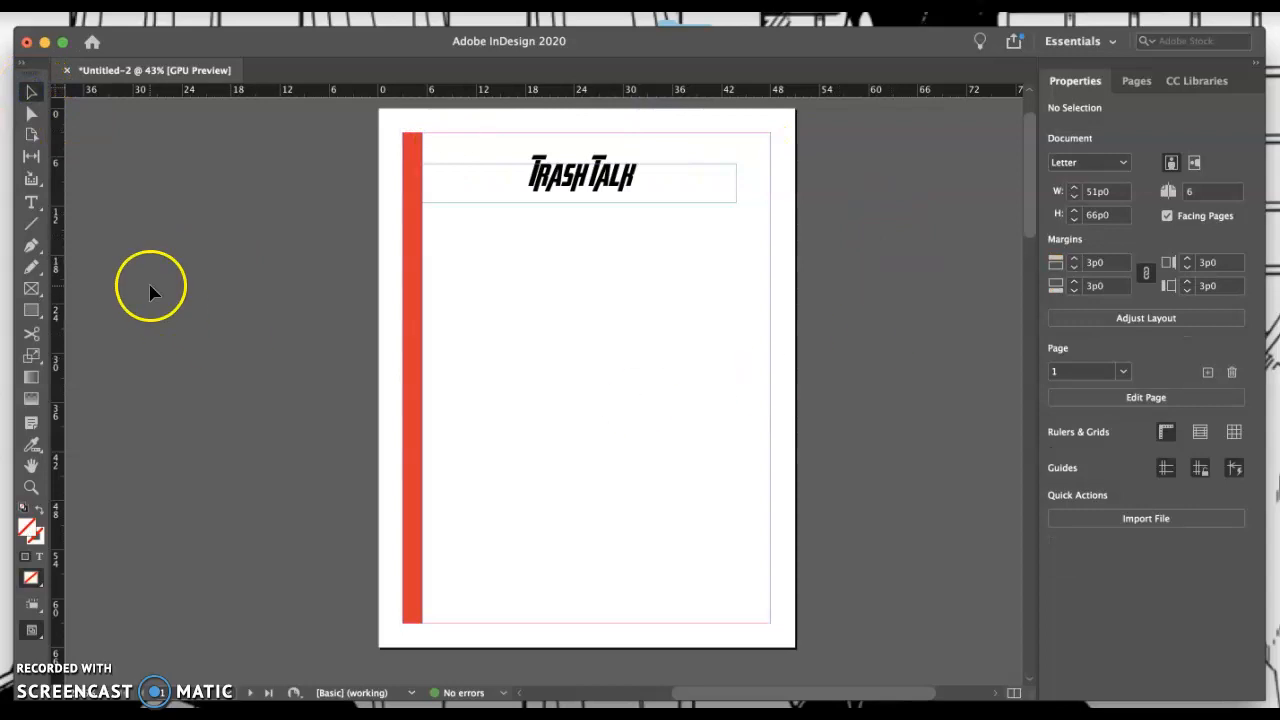
# - Draw a text frame below the title, beside the red bar, and enter the sample text "ccdc"
pyautogui.click(31, 204)
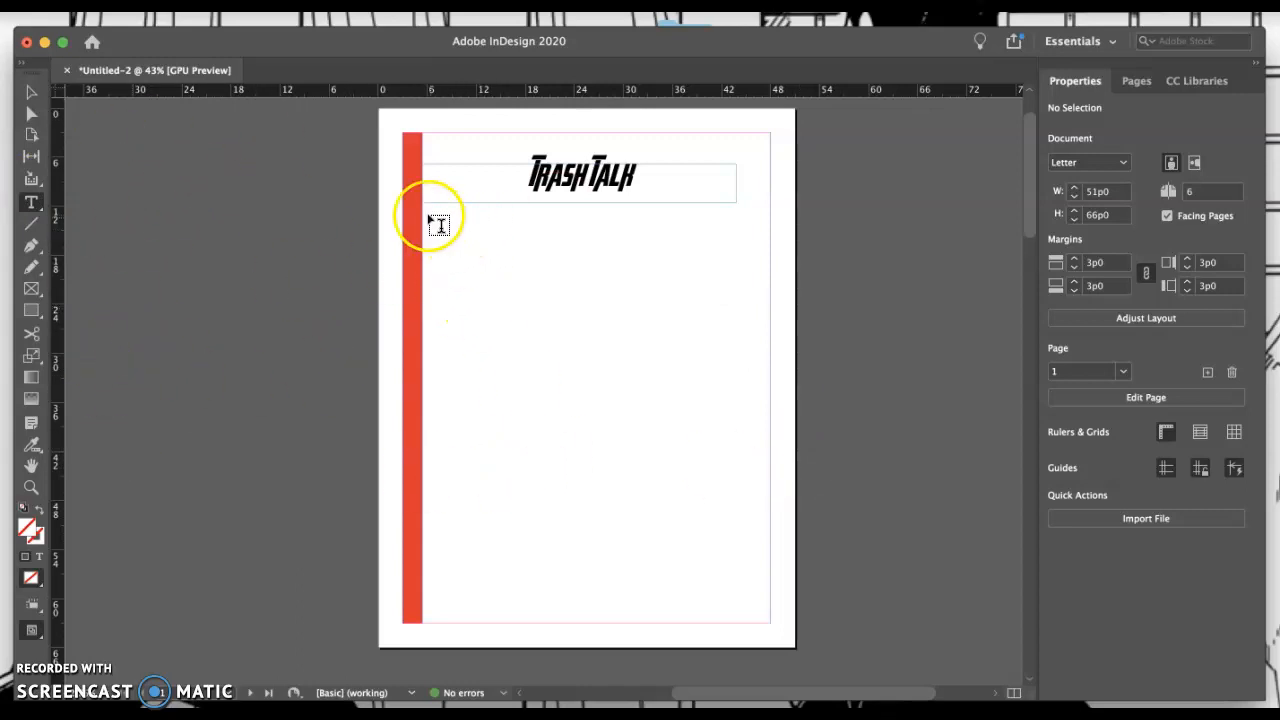
pyautogui.moveTo(428, 215); pyautogui.dragTo(580, 321)
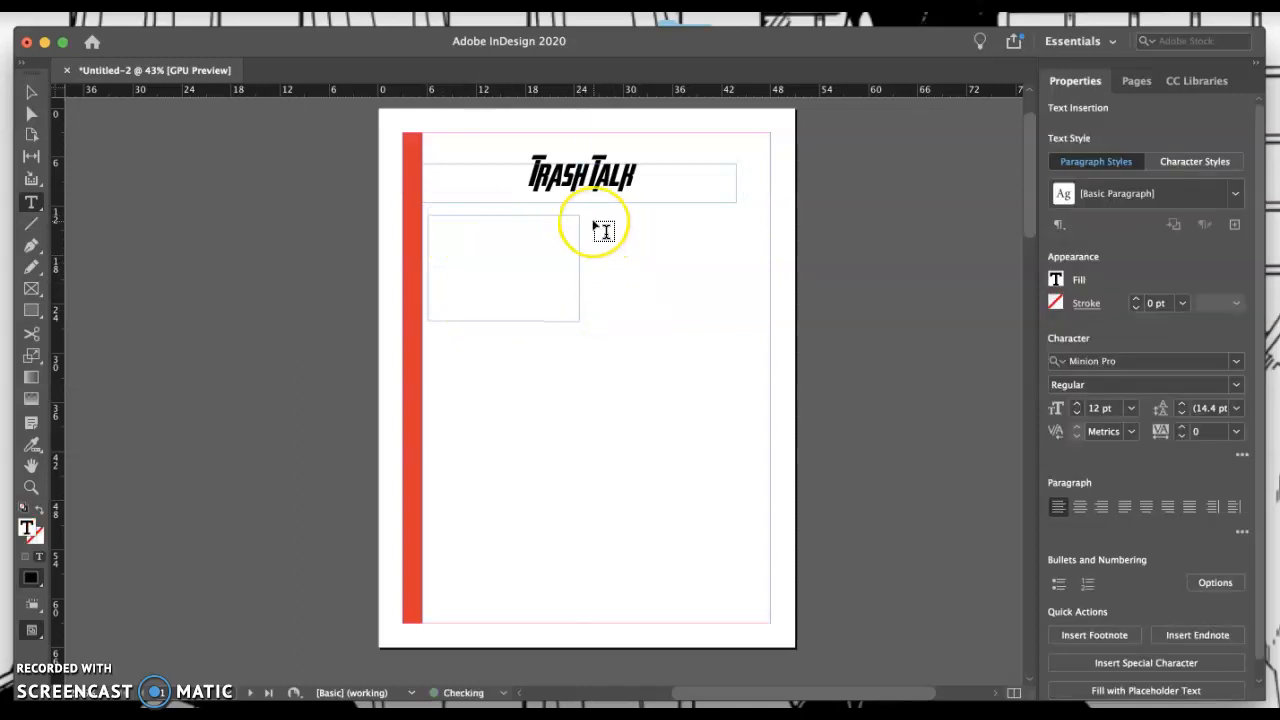
pyautogui.write('ccdc')
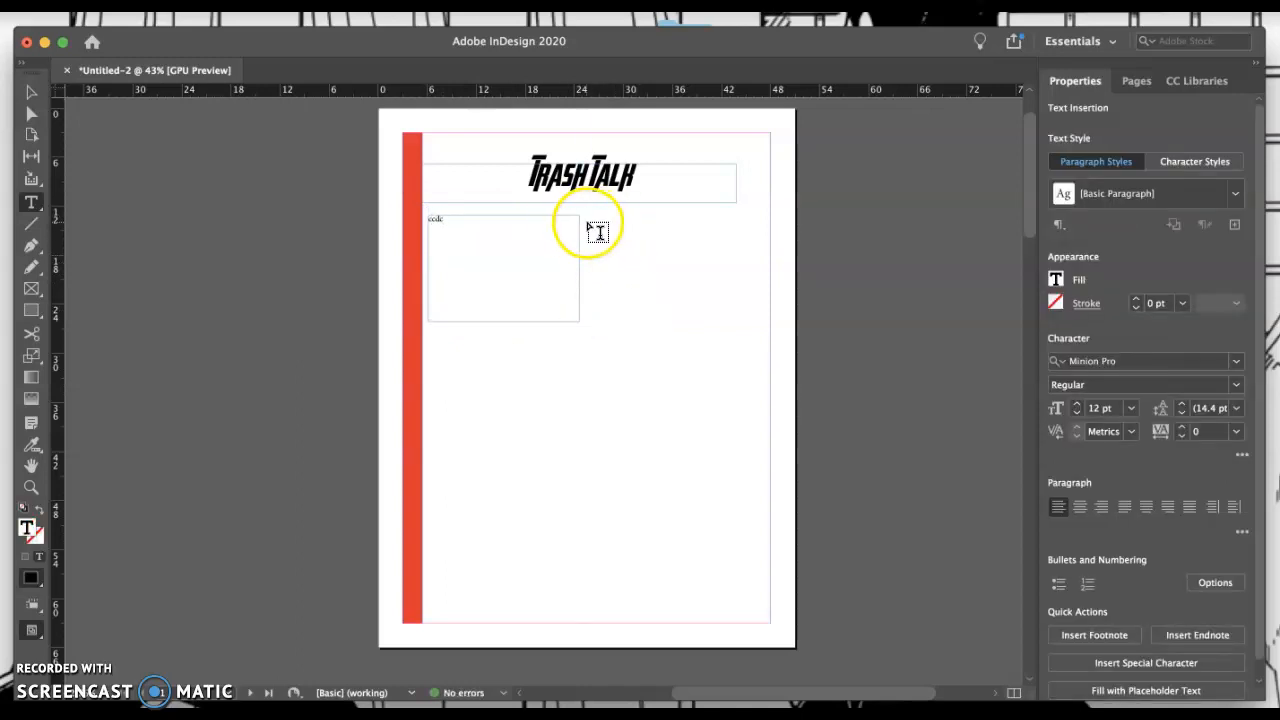
# - Add a matching text frame about 18p4 by 13p0 containing "csdsdcsd" and a wide, shallow frame beneath both columns containing "csdcsd"
pyautogui.moveTo(588, 221); pyautogui.dragTo(743, 314)
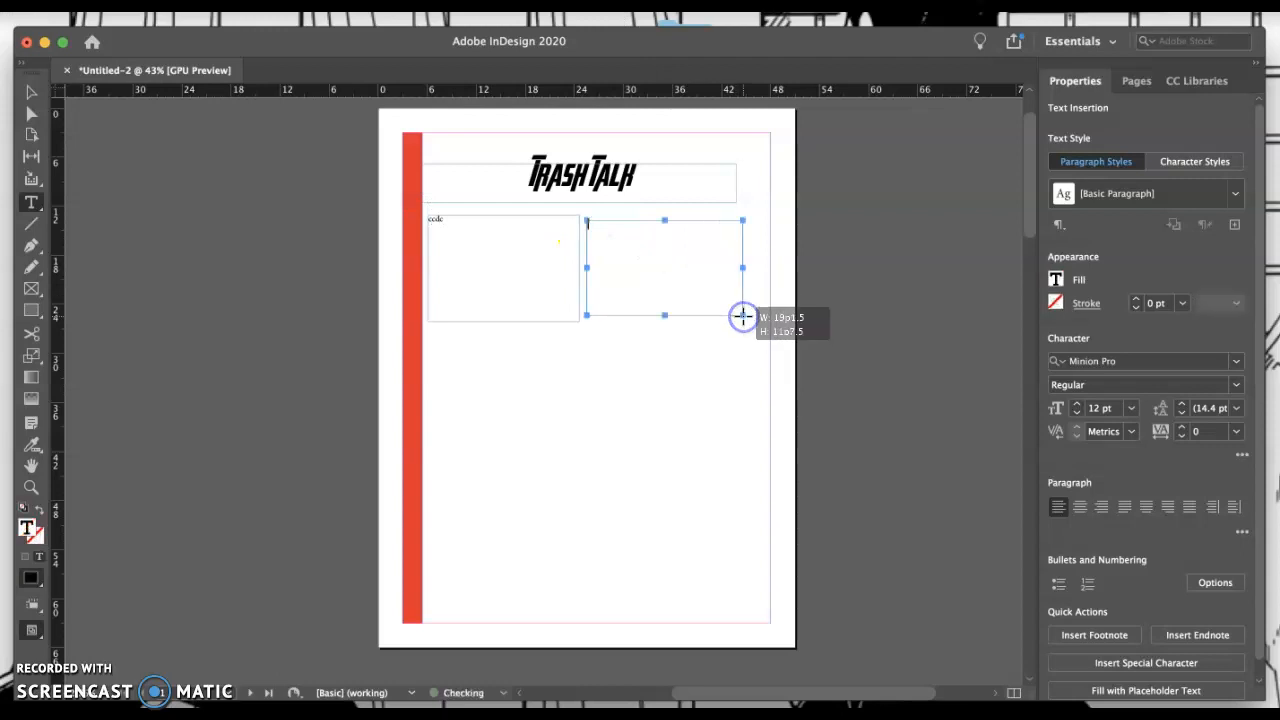
pyautogui.moveTo(587, 216); pyautogui.dragTo(737, 323)
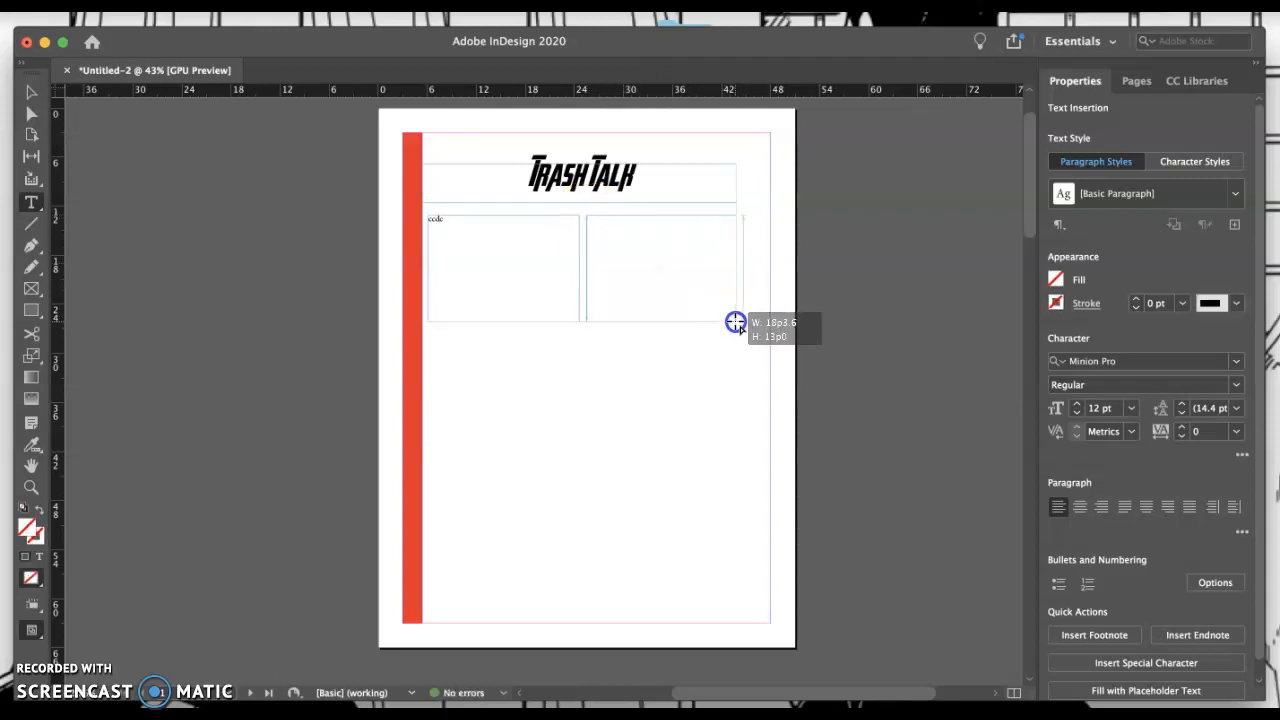
pyautogui.write('csdsdcsd')
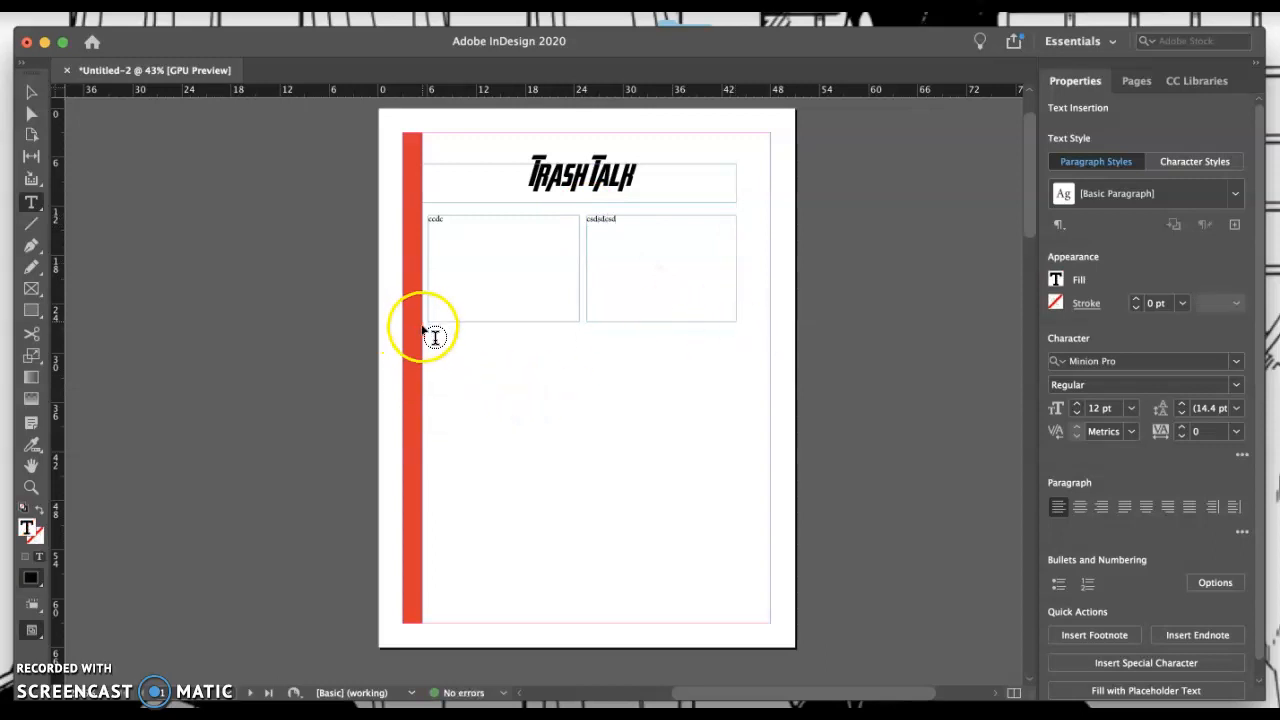
pyautogui.moveTo(428, 338); pyautogui.dragTo(738, 366)
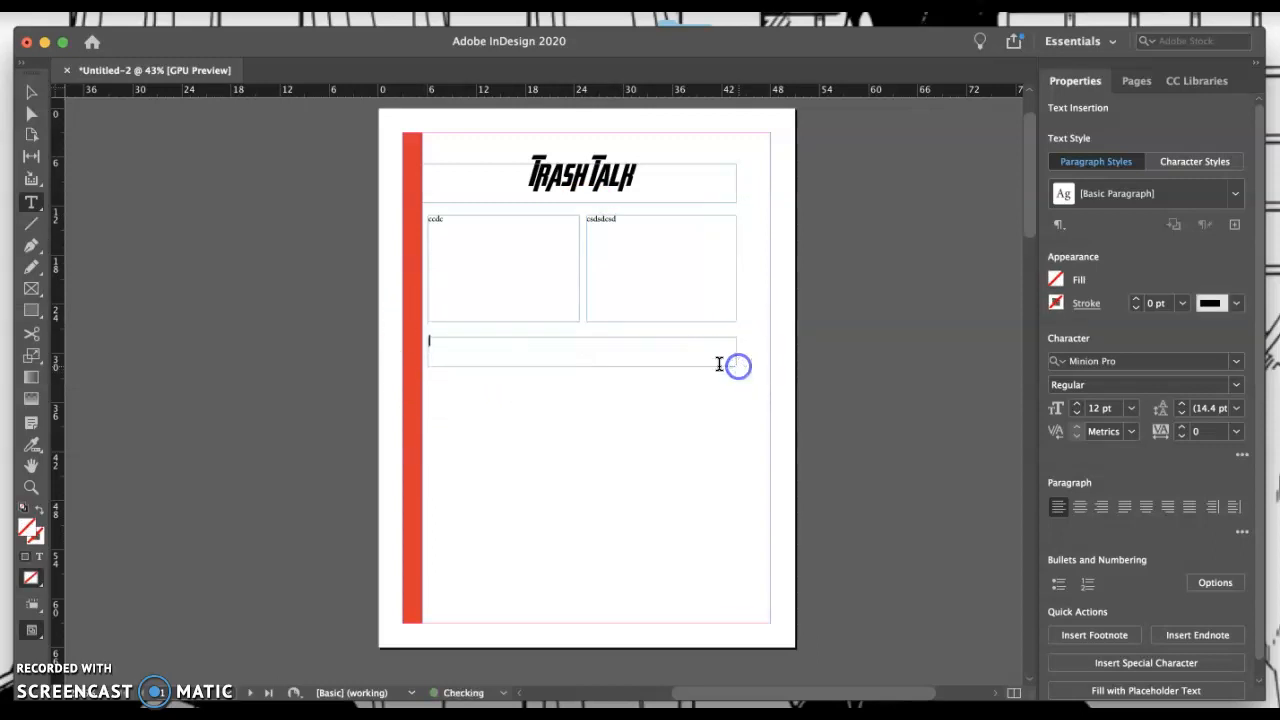
# - Draw a thin horizontal rectangle about 37p8 by 0p10.5 below the wide text frame and fill it with near-black, hex 110000
pyautogui.click(31, 310)
pyautogui.click(90, 328)
pyautogui.moveTo(429, 384); pyautogui.dragTo(735, 400)
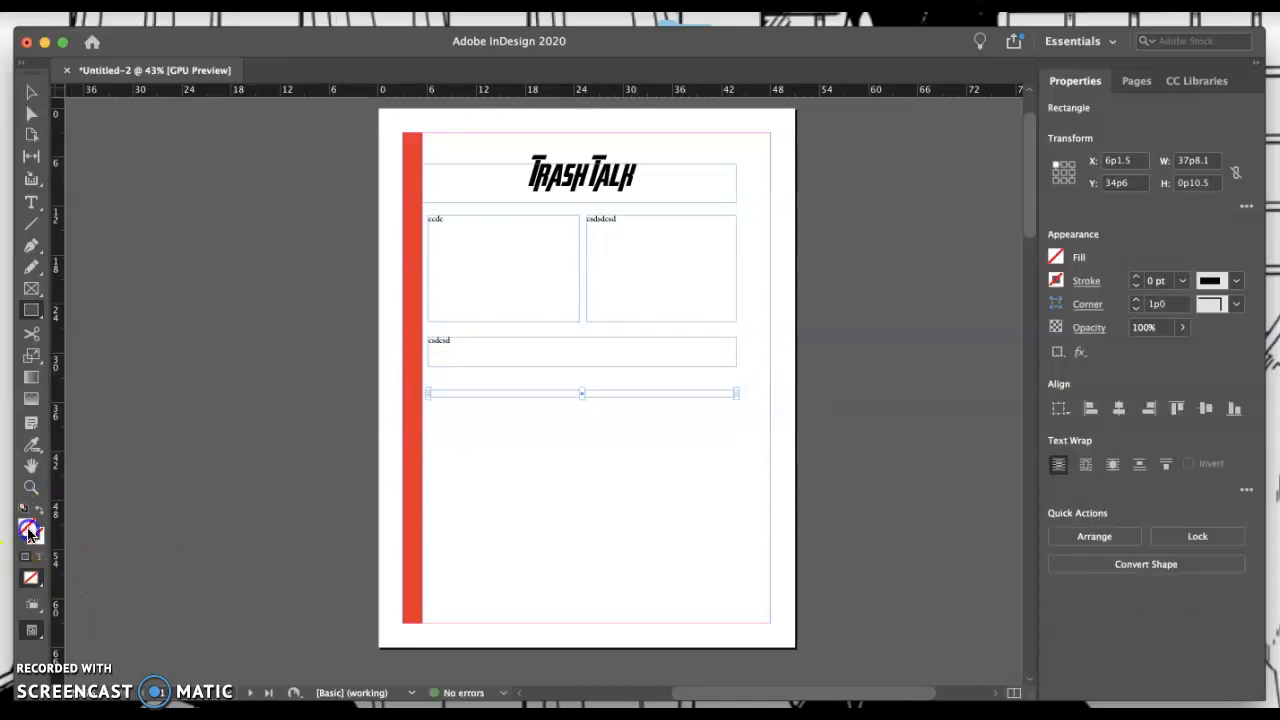
pyautogui.doubleClick(28, 533)
pyautogui.moveTo(652, 500)
pyautogui.mouseDown()
pyautogui.moveTo(657, 514)
pyautogui.moveTo(494, 517)
pyautogui.moveTo(400, 537)
pyautogui.mouseUp()
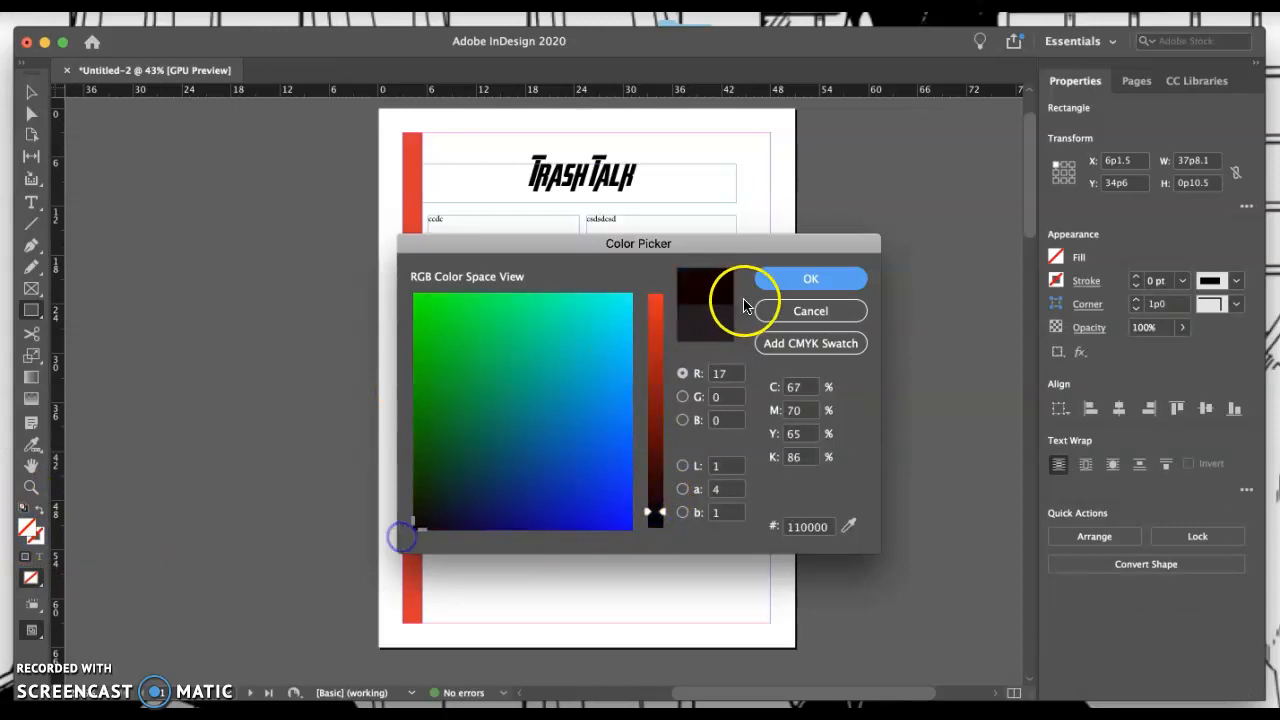
pyautogui.click(810, 278)
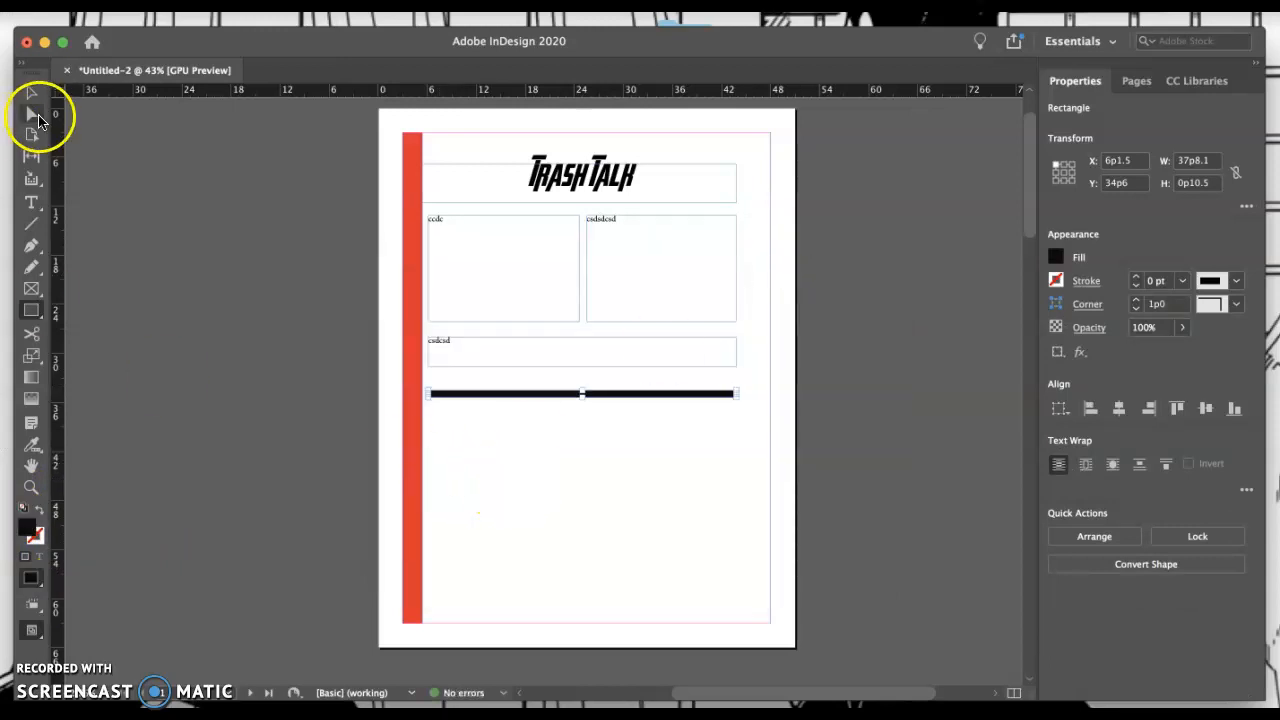
pyautogui.click(571, 509)
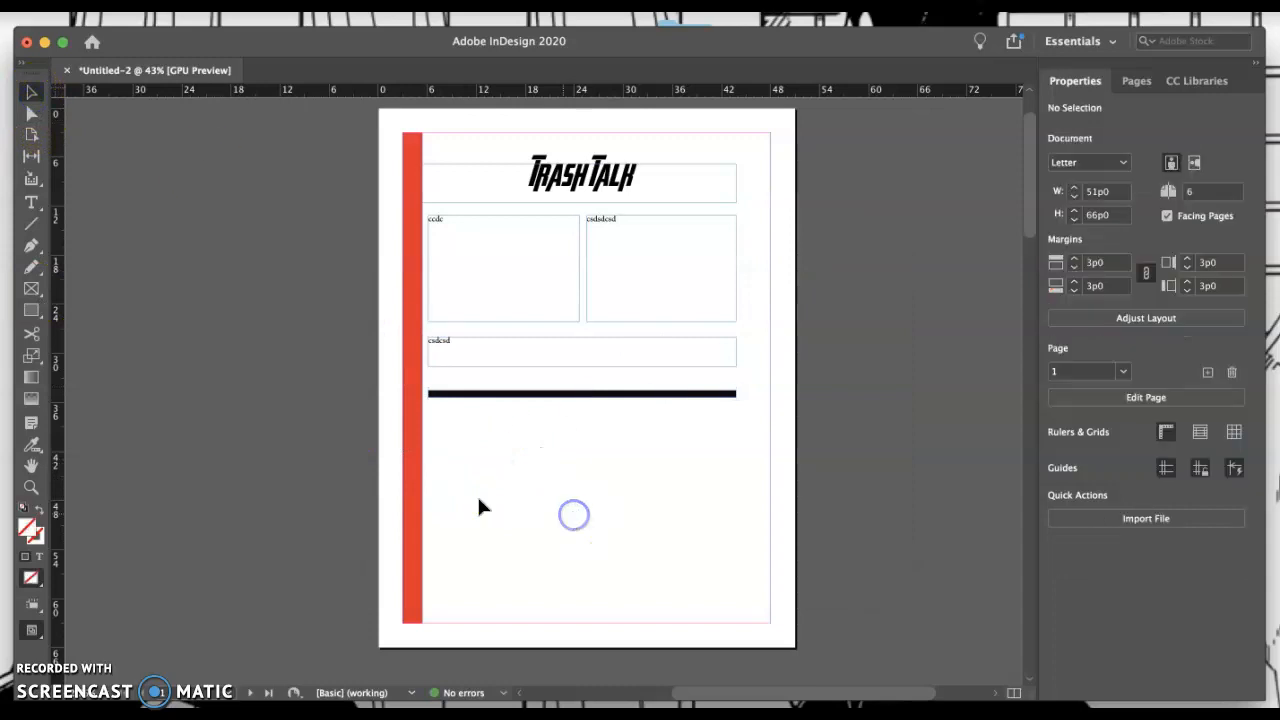
pyautogui.click(31, 201)
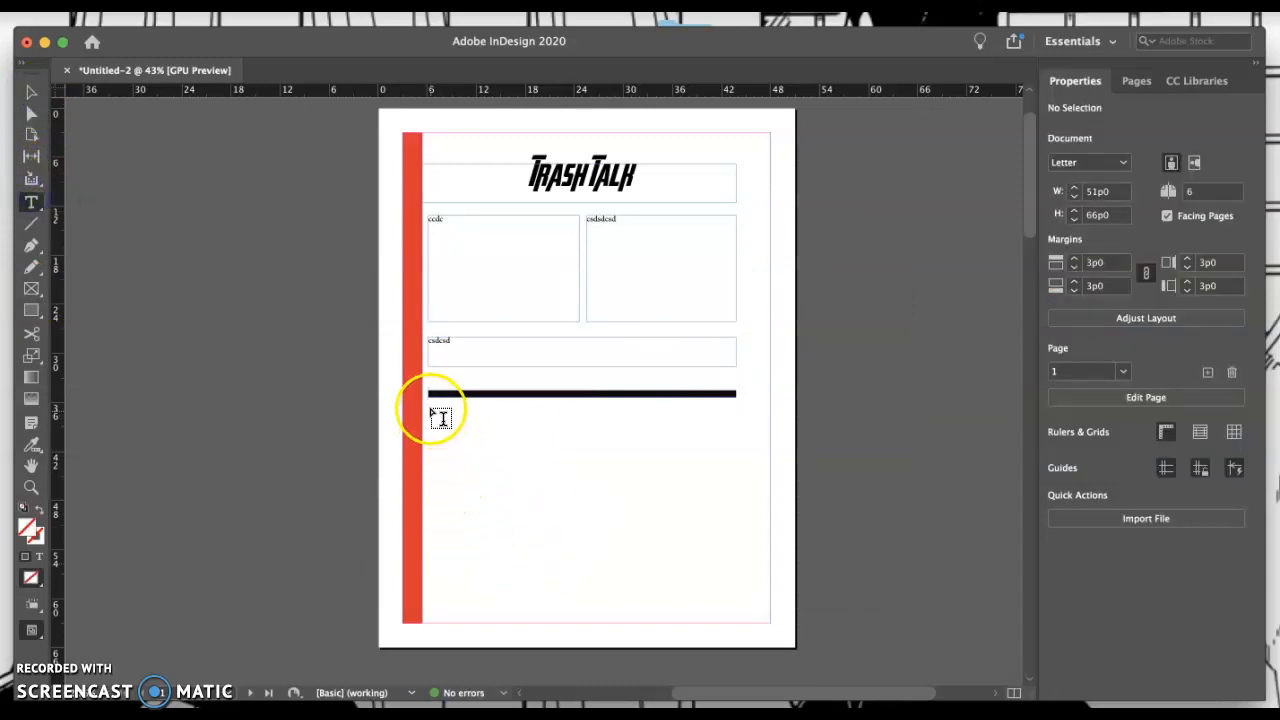
pyautogui.moveTo(430, 409); pyautogui.dragTo(431, 410)
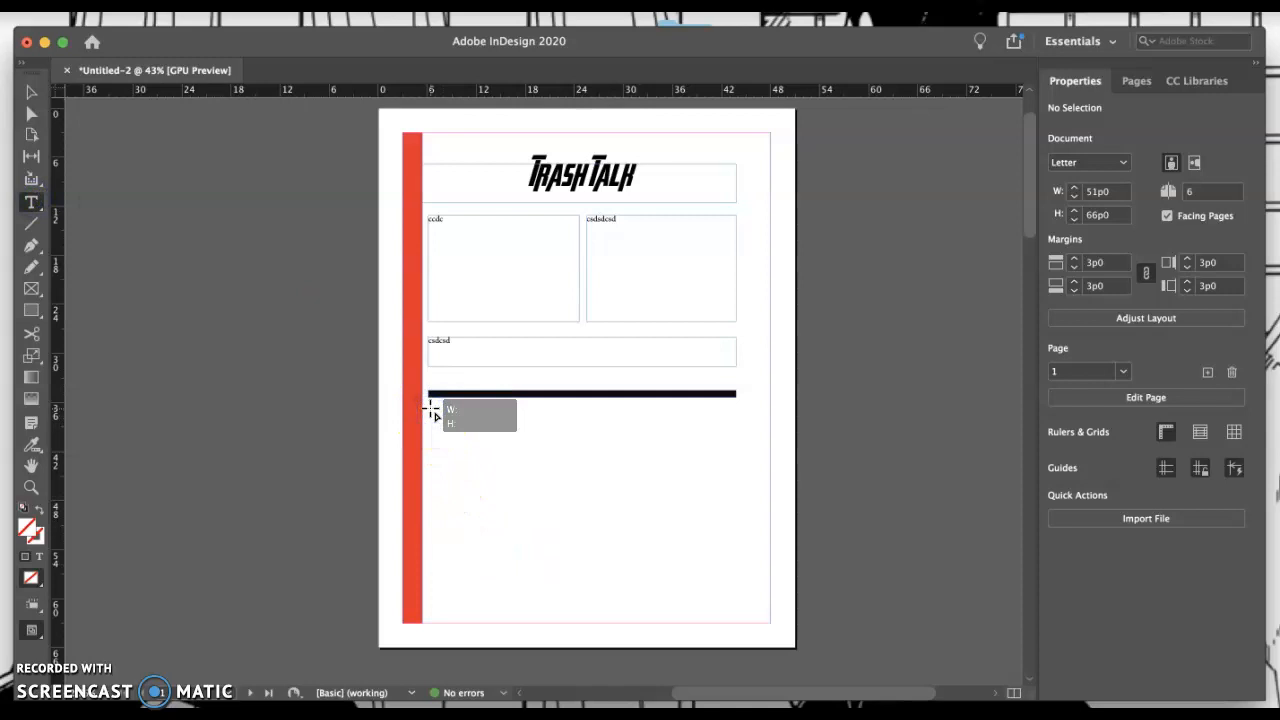
pyautogui.press('super+z')
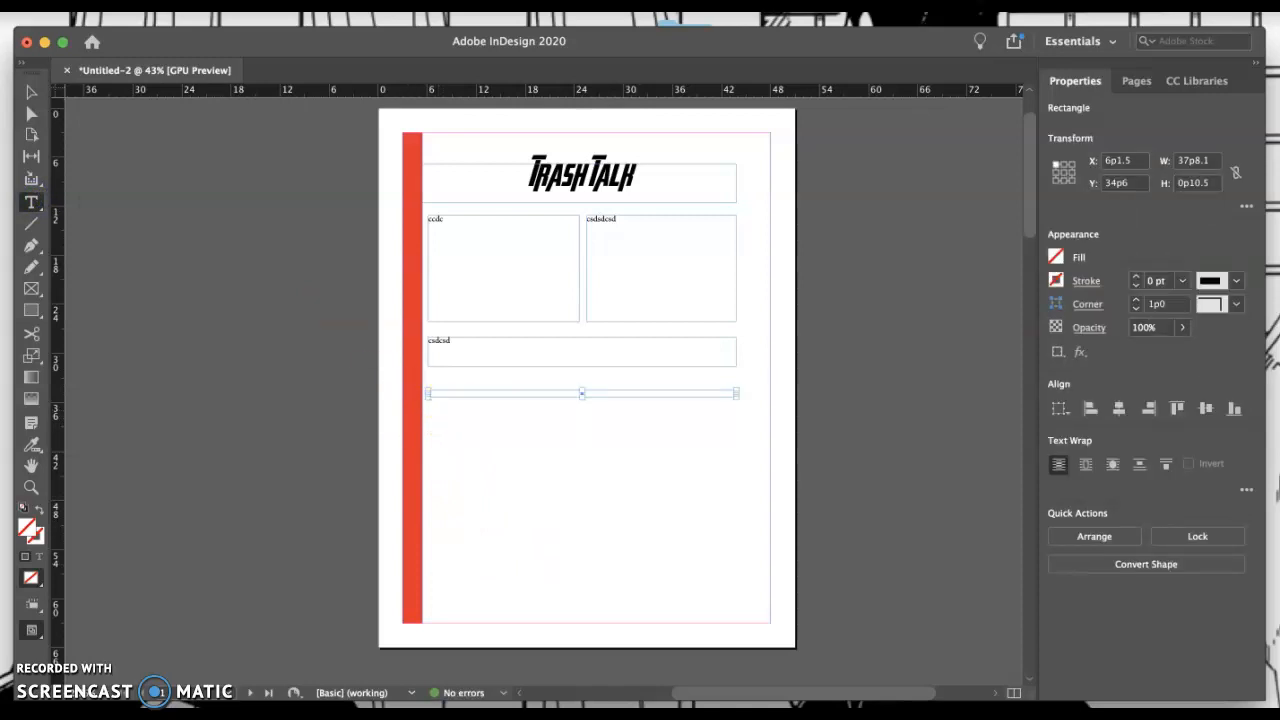
pyautogui.click(165, 6)
pyautogui.click(177, 34)
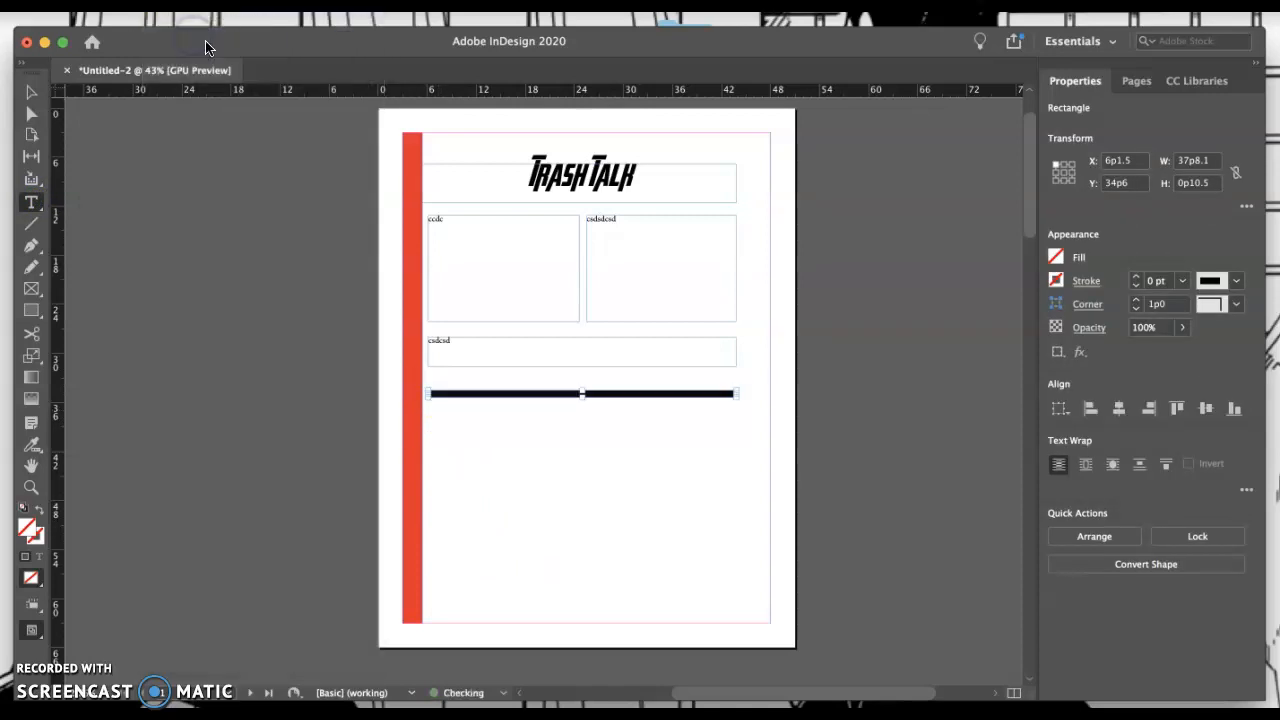
# - Draw a text frame about 37p8 by 3p3 just below the black bar and enter the sample text "csdcs"
pyautogui.moveTo(428, 413)
pyautogui.mouseDown()
pyautogui.moveTo(460, 449)
pyautogui.moveTo(443, 434)
pyautogui.moveTo(560, 457)
pyautogui.moveTo(746, 437)
pyautogui.moveTo(735, 440)
pyautogui.mouseUp()
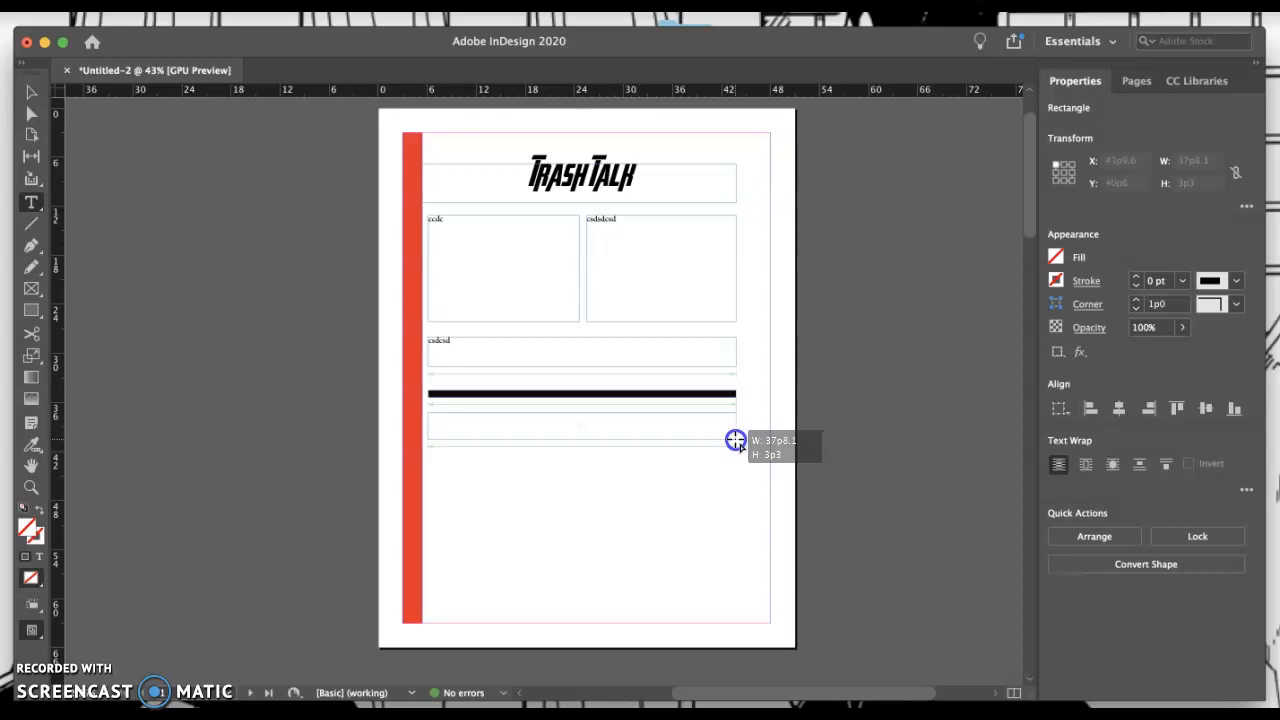
pyautogui.moveTo(735, 440); pyautogui.dragTo(735, 441)
pyautogui.write('csdcs')
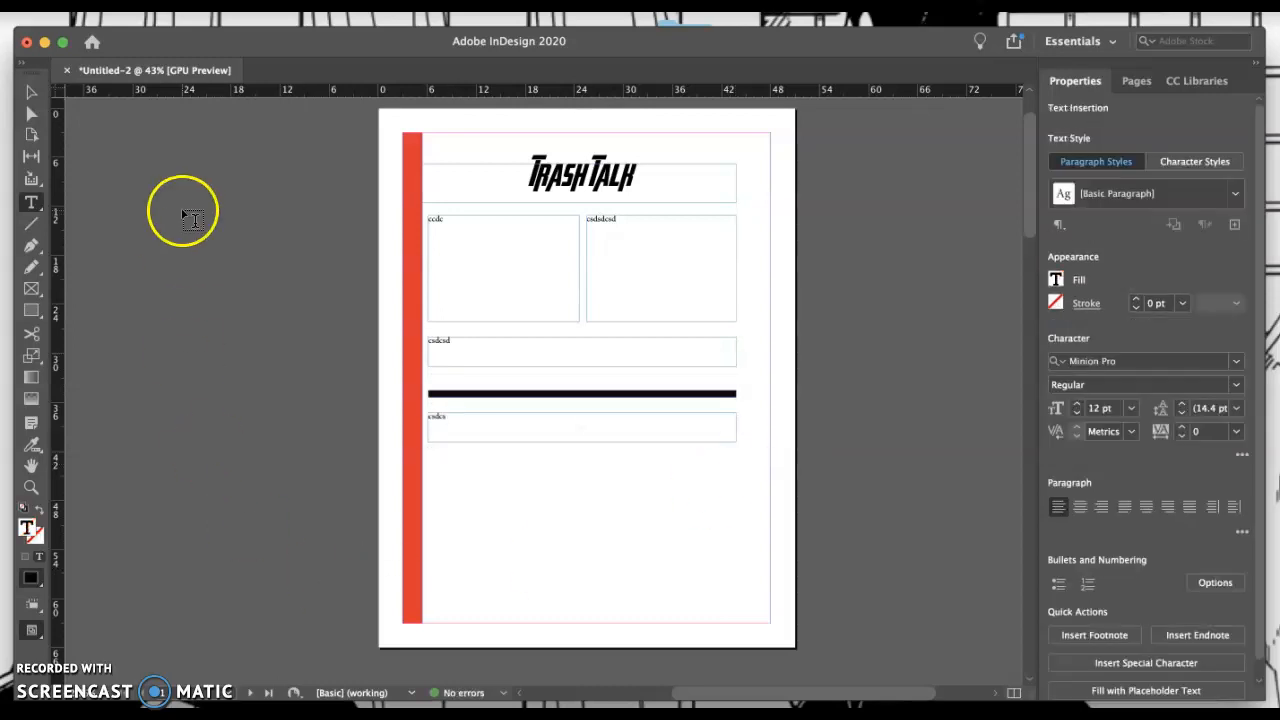
# - Draw a large rectangle about 37p9 by 15p10 in the empty area at the bottom of page 1
pyautogui.click(31, 311)
pyautogui.click(97, 333)
pyautogui.moveTo(428, 474); pyautogui.dragTo(736, 605)
pyautogui.press('c')
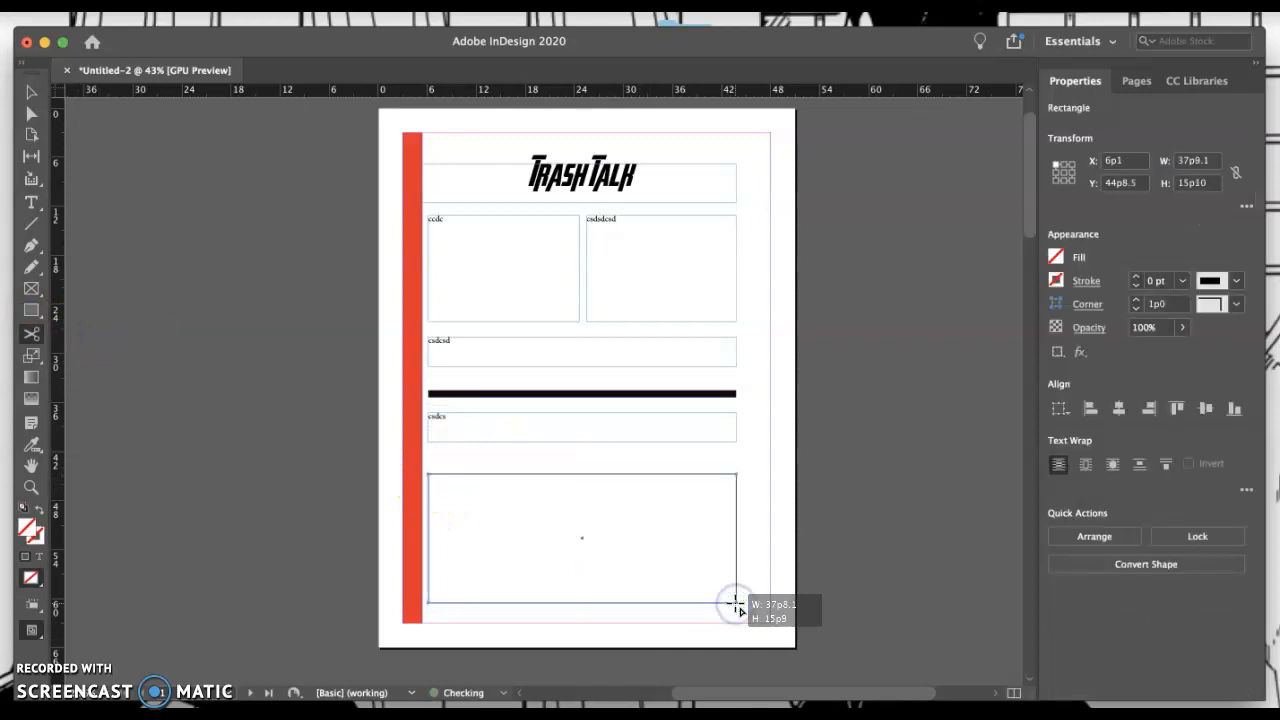
# - Fill the large bottom rectangle with teal, hex 71cac9, and deselect it
pyautogui.doubleClick(22, 527)
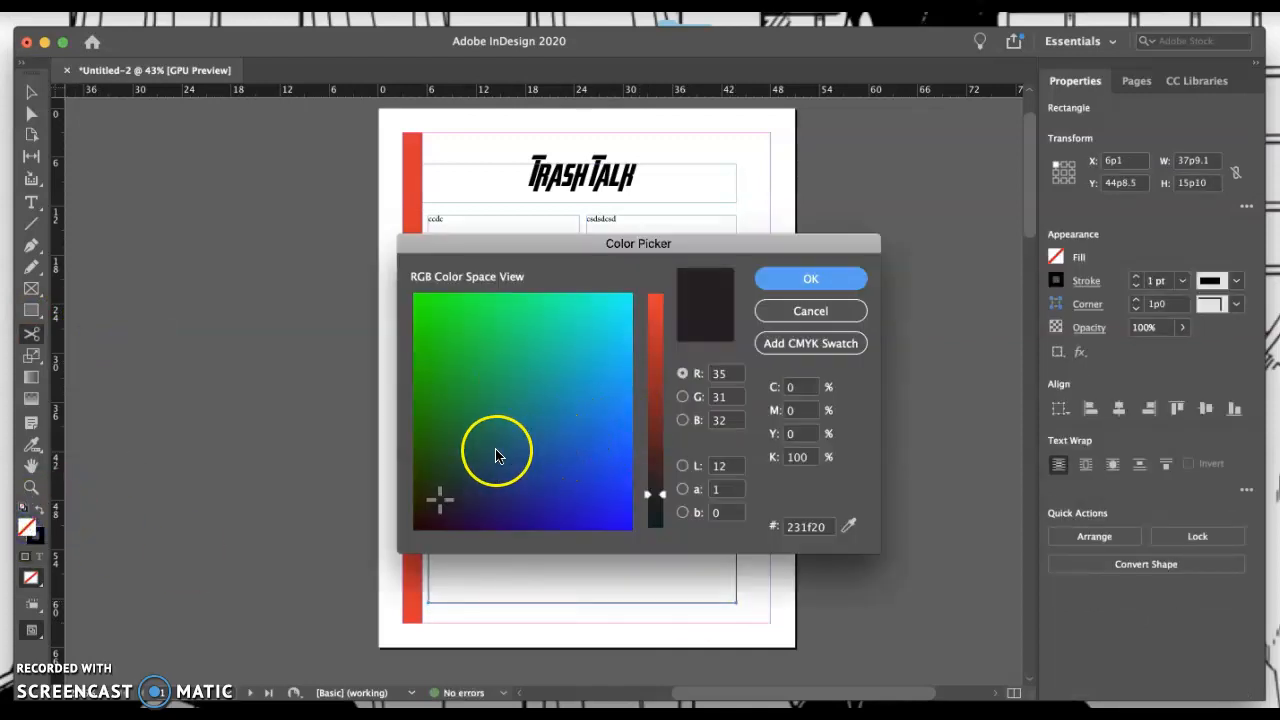
pyautogui.moveTo(556, 446); pyautogui.dragTo(609, 294)
pyautogui.click(789, 278)
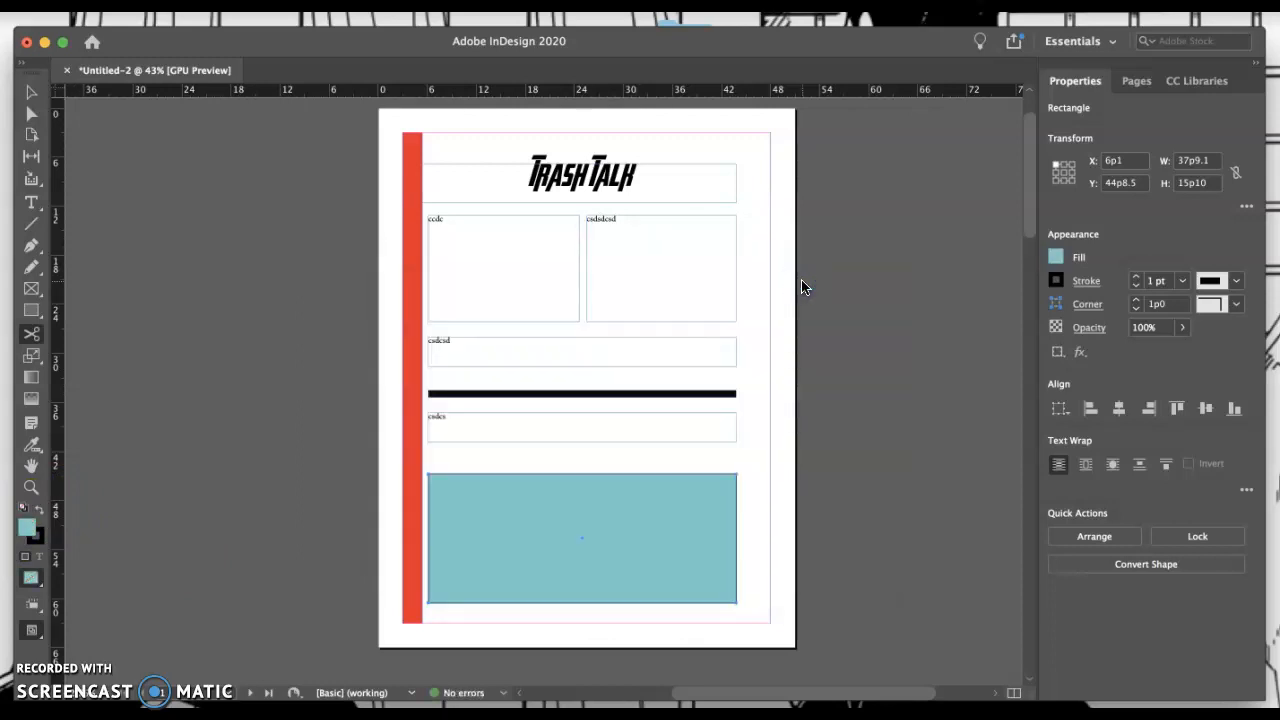
pyautogui.click(774, 299)
pyautogui.click(31, 92)
pyautogui.click(812, 425)
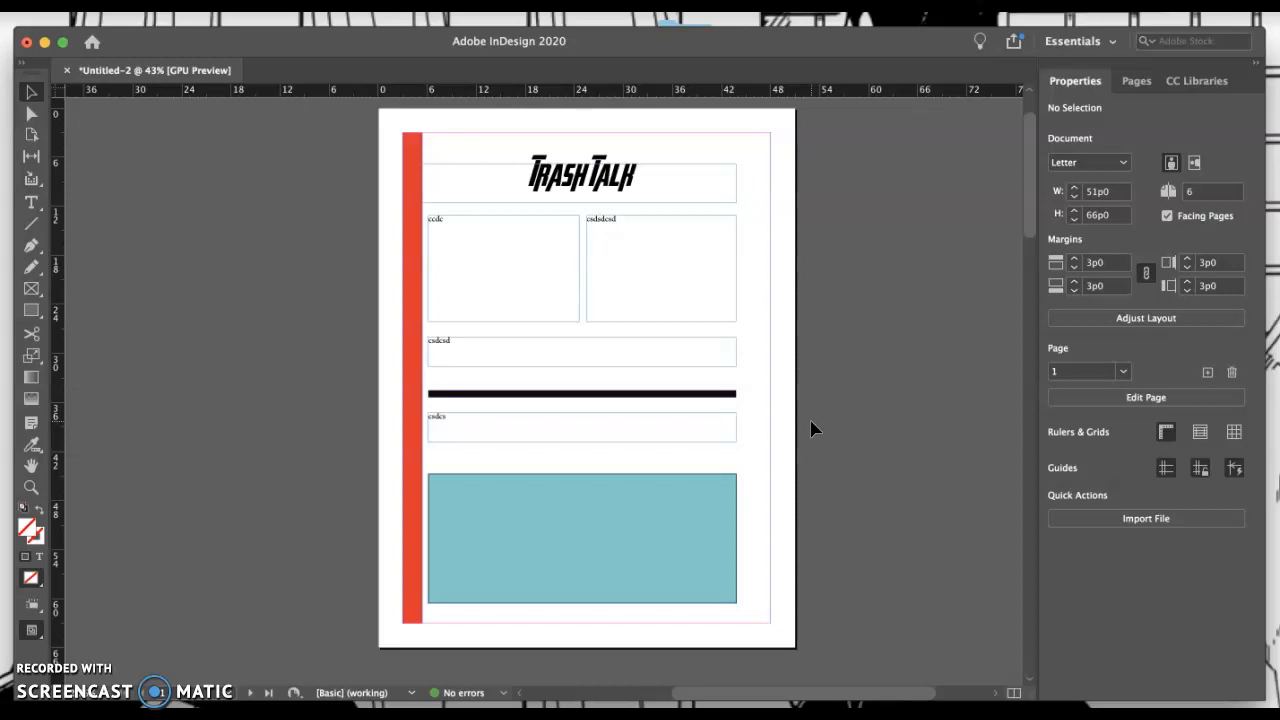
# - Look over the spread following page 1 and return to page 1
pyautogui.scroll(-1, 815, 429)
pyautogui.scroll(2, 815, 429)
pyautogui.hscroll(-1, 815, 429)
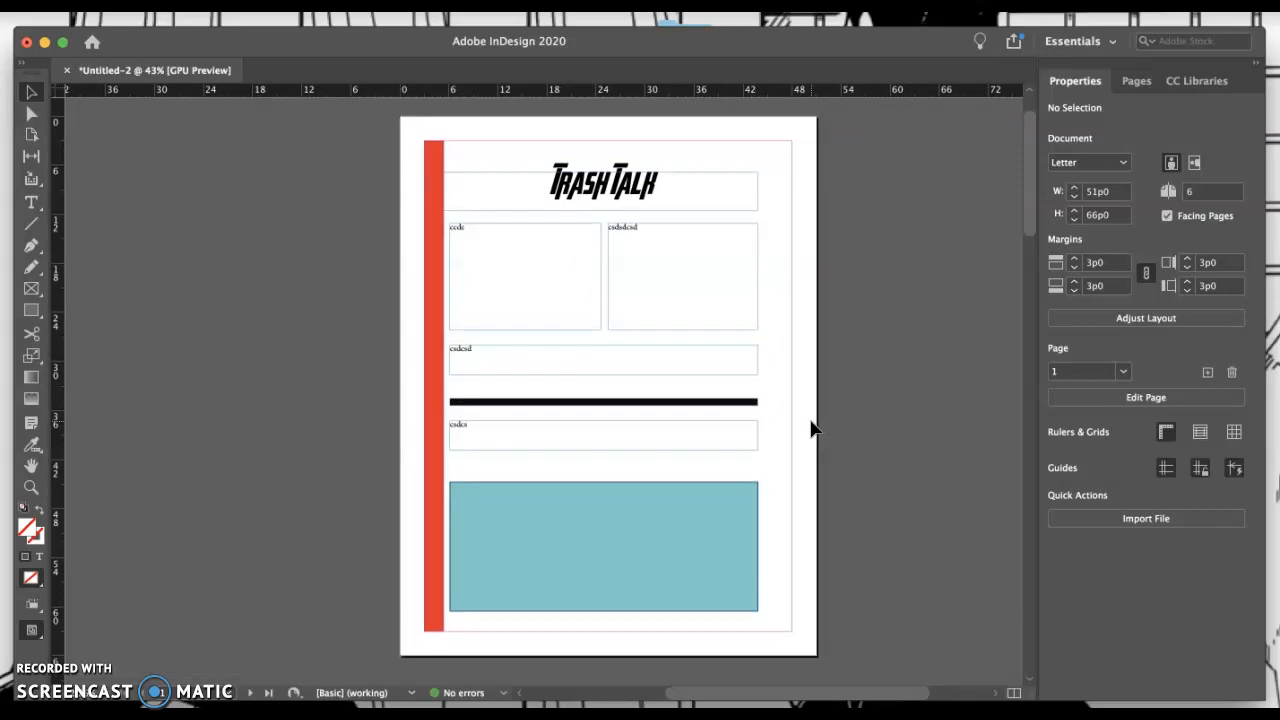
pyautogui.scroll(-5, 812, 428)
pyautogui.hscroll(-1, 812, 428)
pyautogui.scroll(-3, 811, 428)
pyautogui.hscroll(-1, 811, 428)
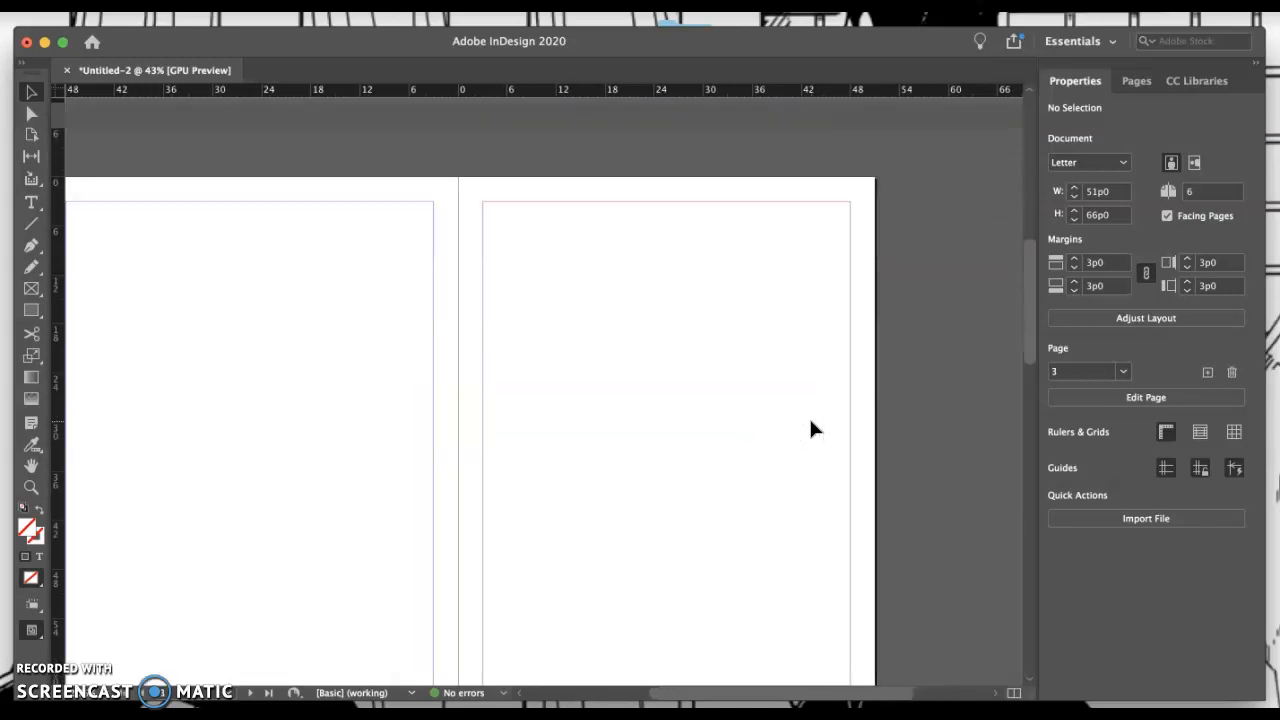
pyautogui.scroll(8, 809, 416)
pyautogui.click(419, 33)
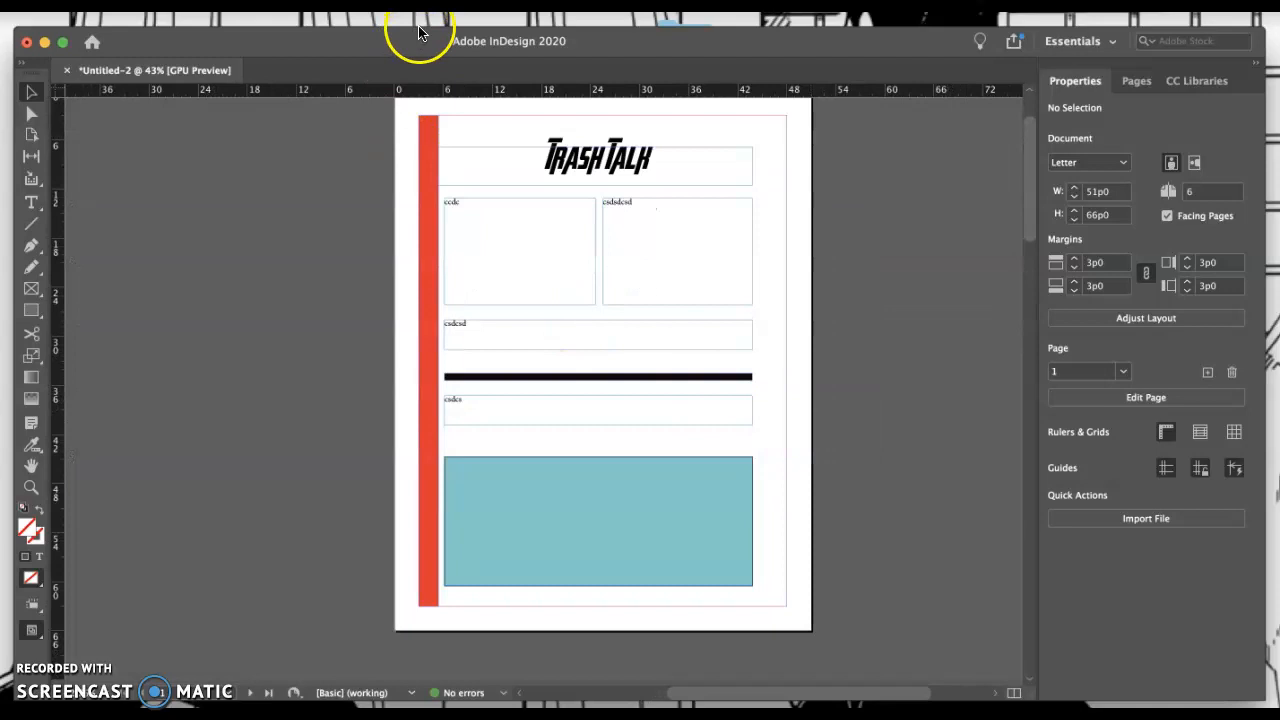
pyautogui.click(453, 4)
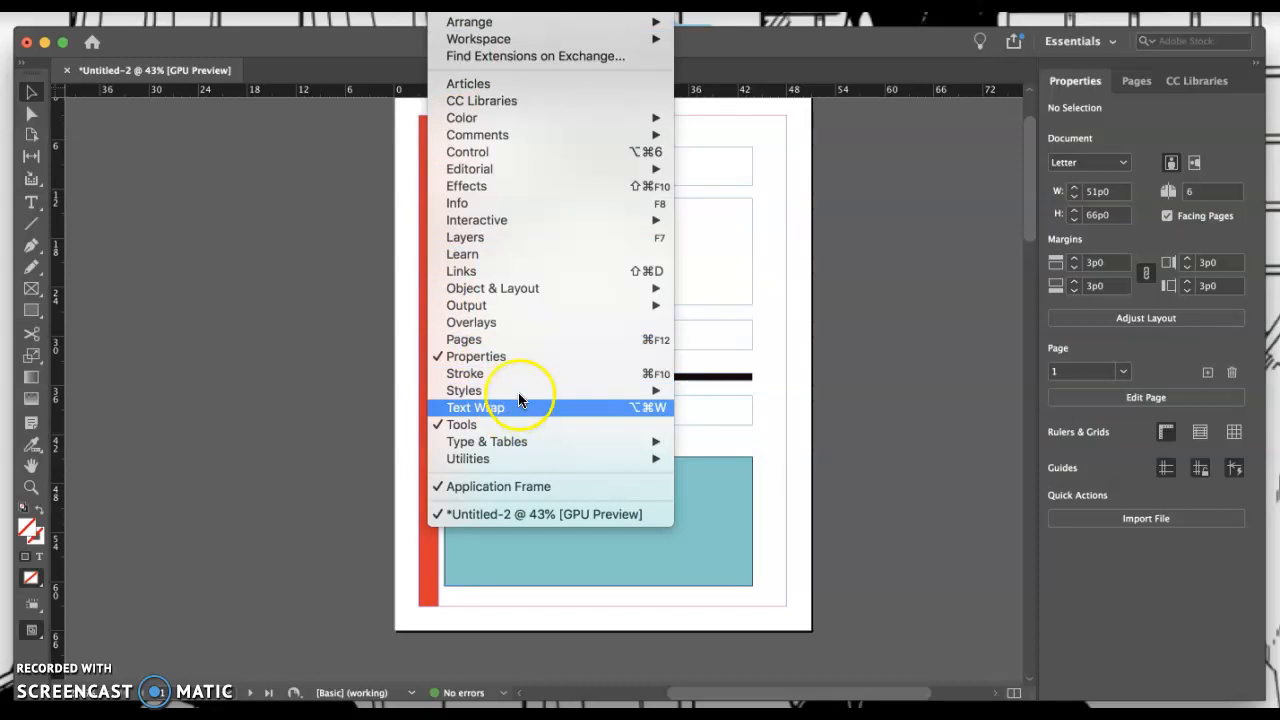
pyautogui.moveTo(521, 165)
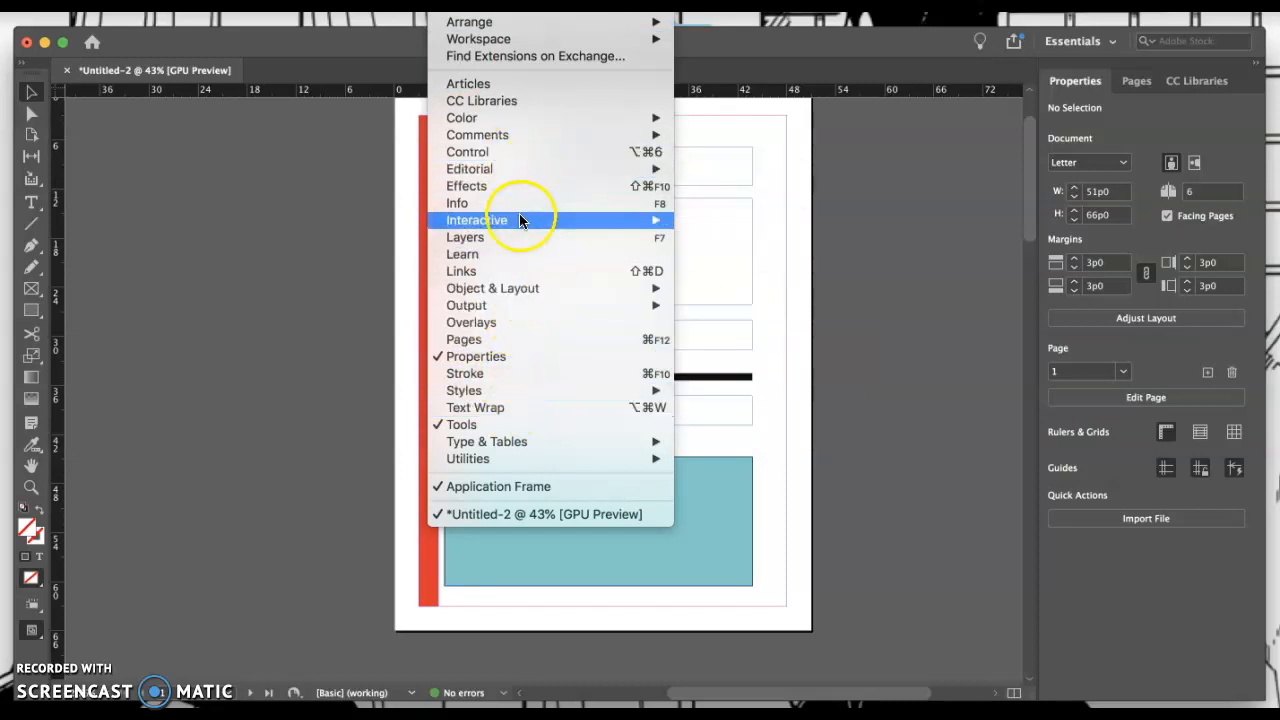
pyautogui.moveTo(519, 220)
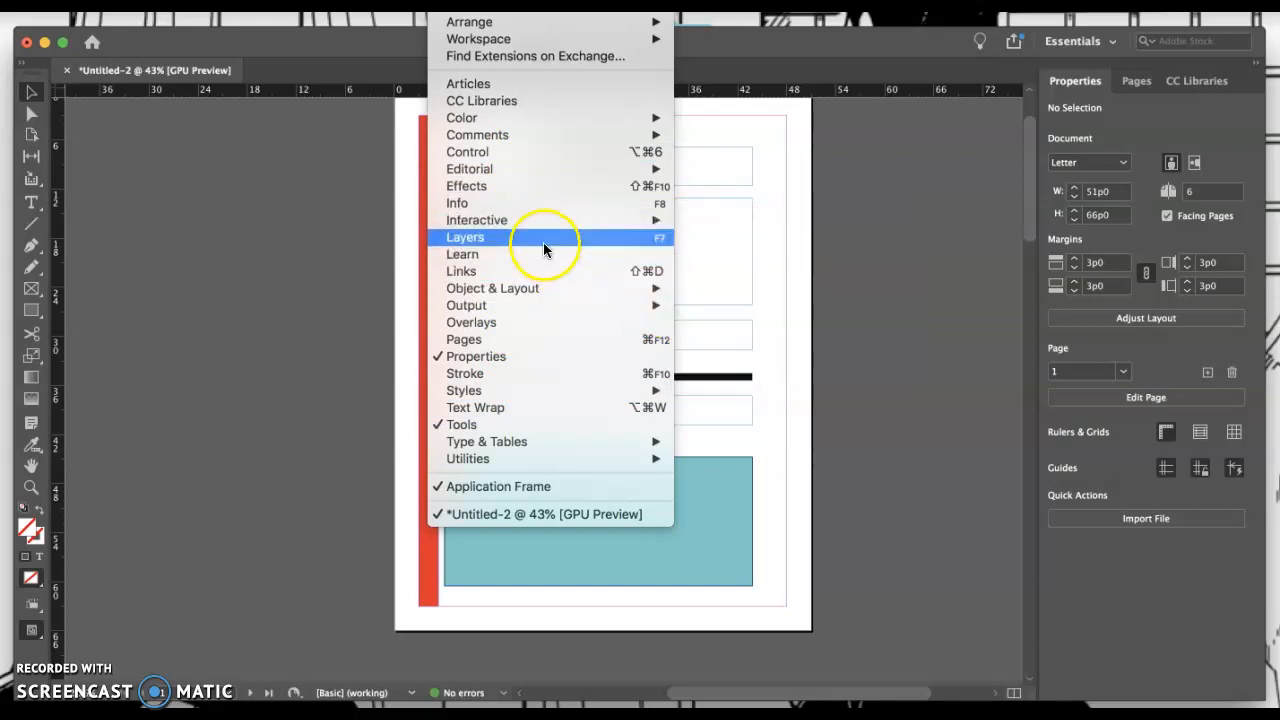
pyautogui.moveTo(405, 5)
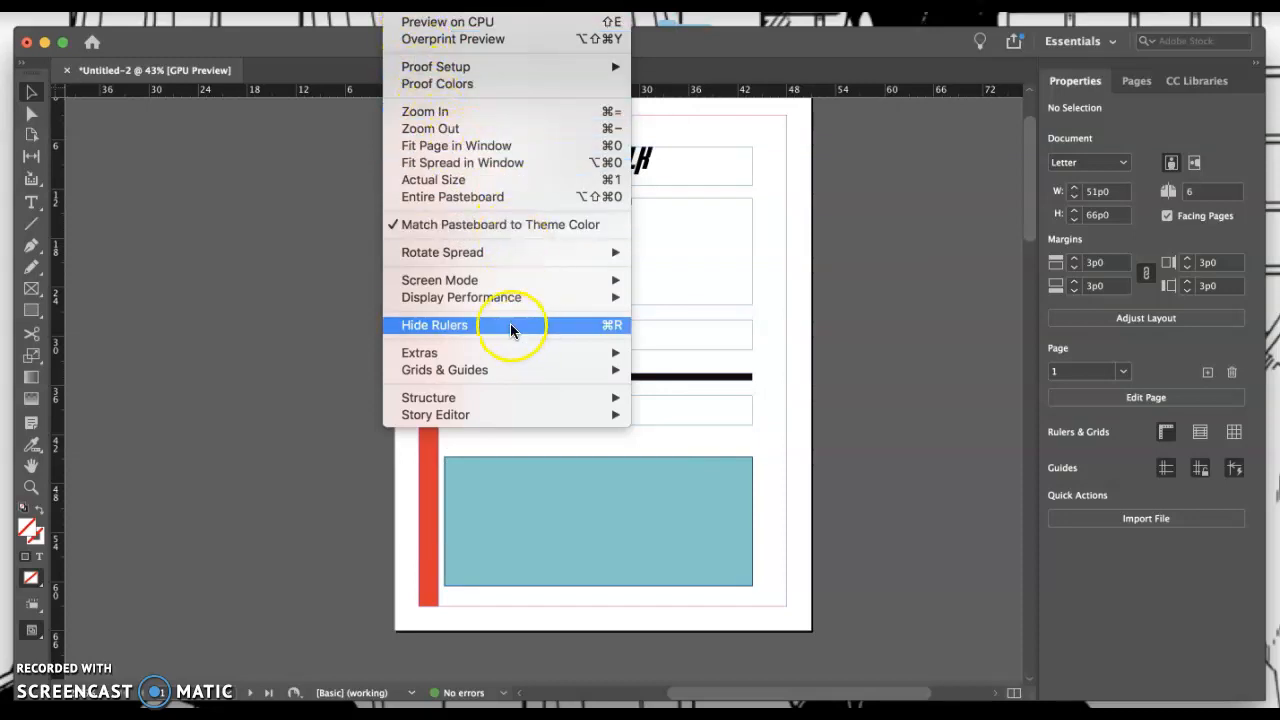
pyautogui.moveTo(355, 5)
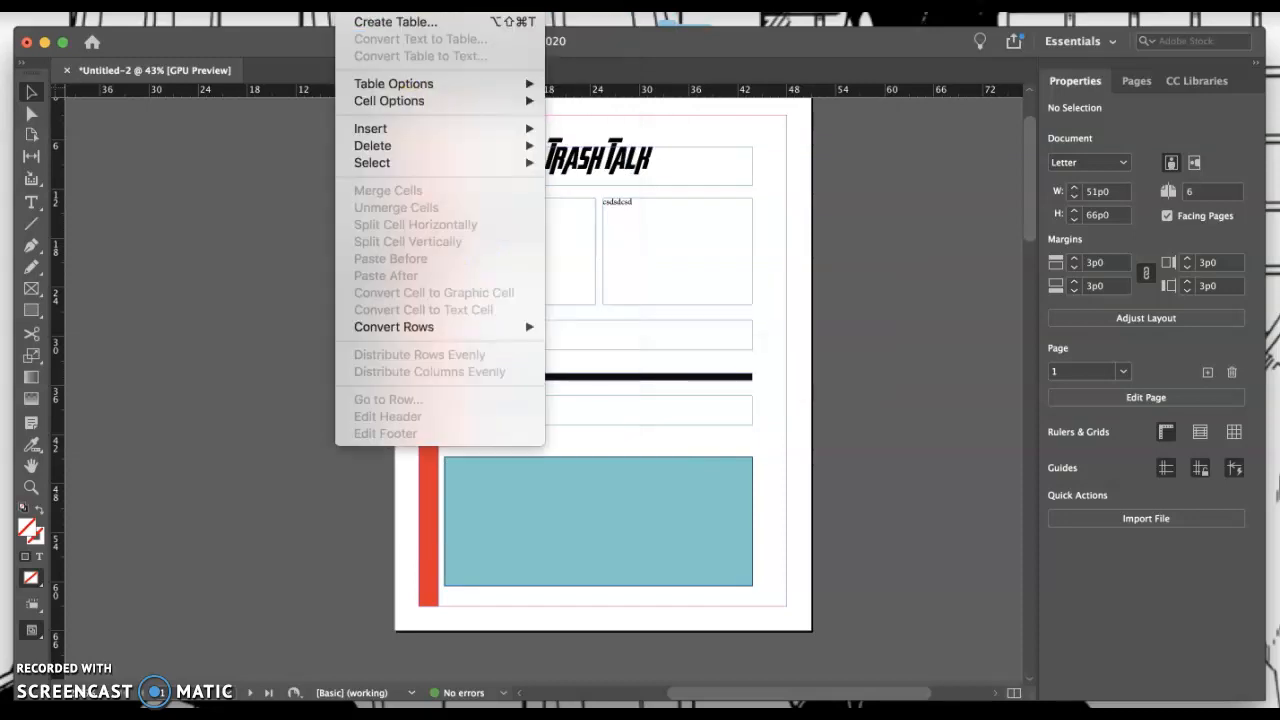
pyautogui.moveTo(305, 5)
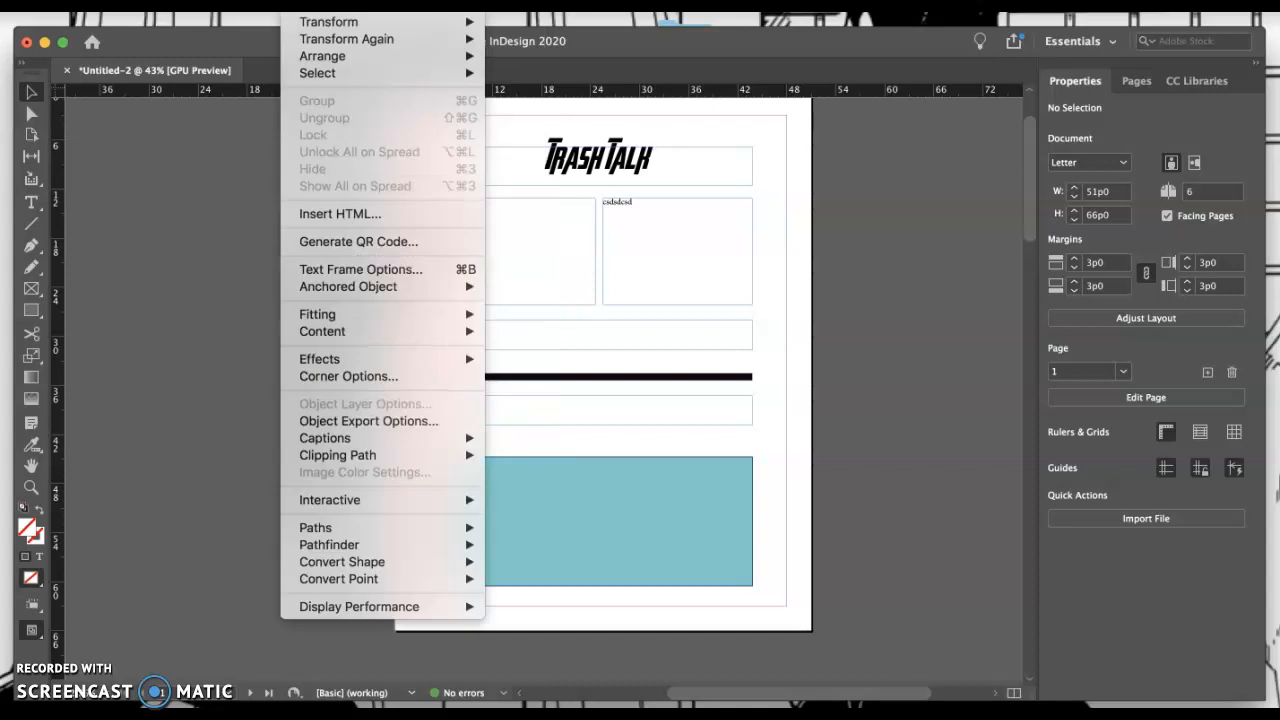
pyautogui.moveTo(412, 360)
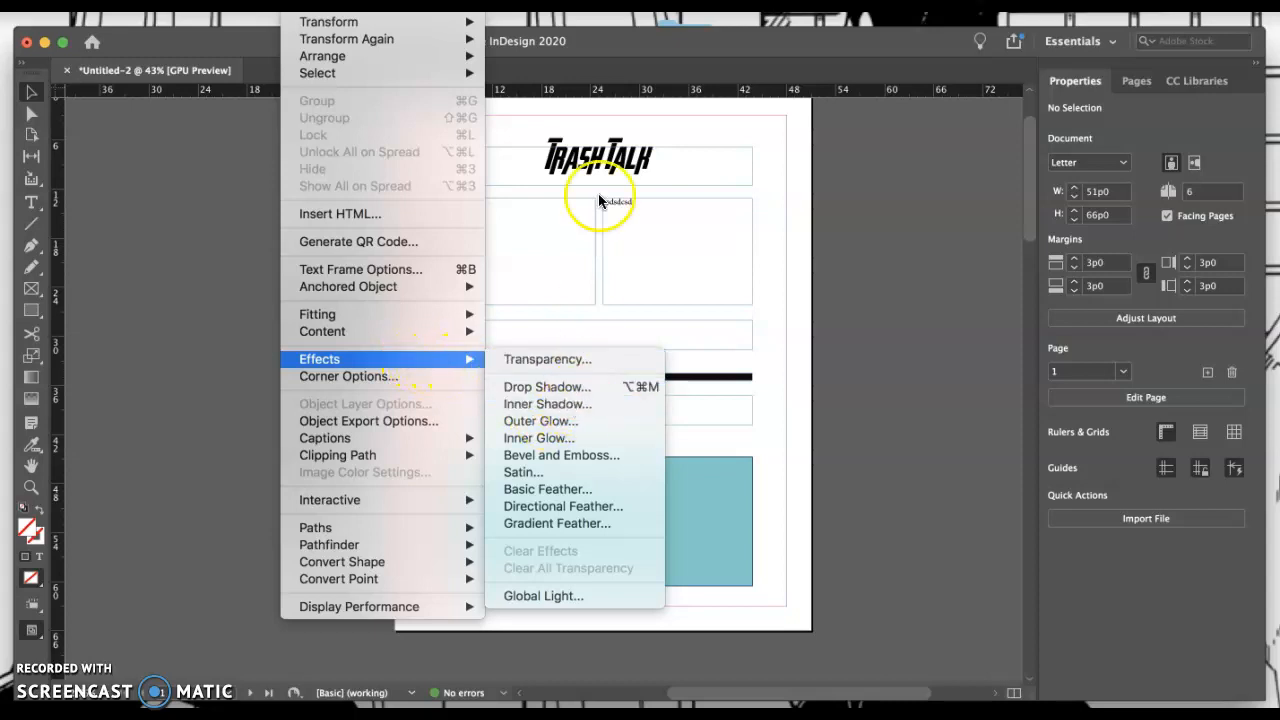
pyautogui.click(527, 130)
# - Duplicate the "Trash Talk" title frame and place the copy slightly offset over the original at X 5p8.8, Y 6p9.6
pyautogui.click(580, 165)
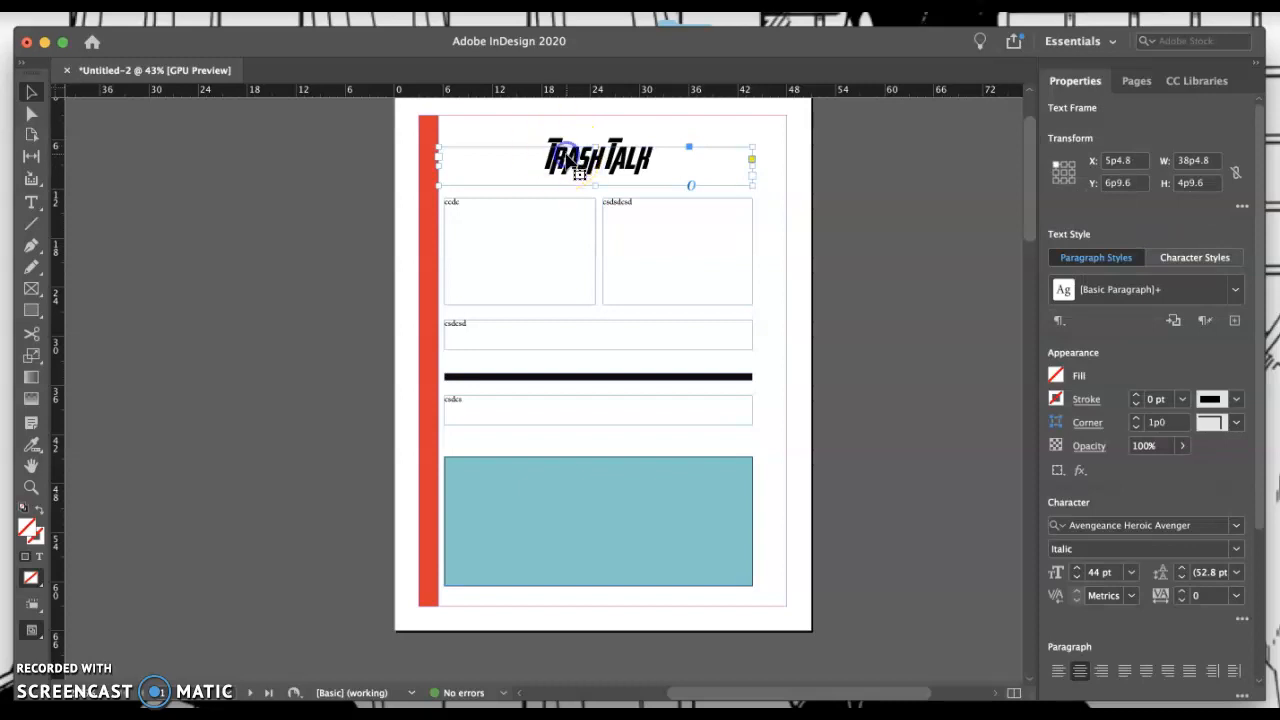
pyautogui.press('super+v')
pyautogui.moveTo(572, 384); pyautogui.dragTo(622, 172)
# - Fill the duplicated title frame with purple and deselect it
pyautogui.doubleClick(29, 526)
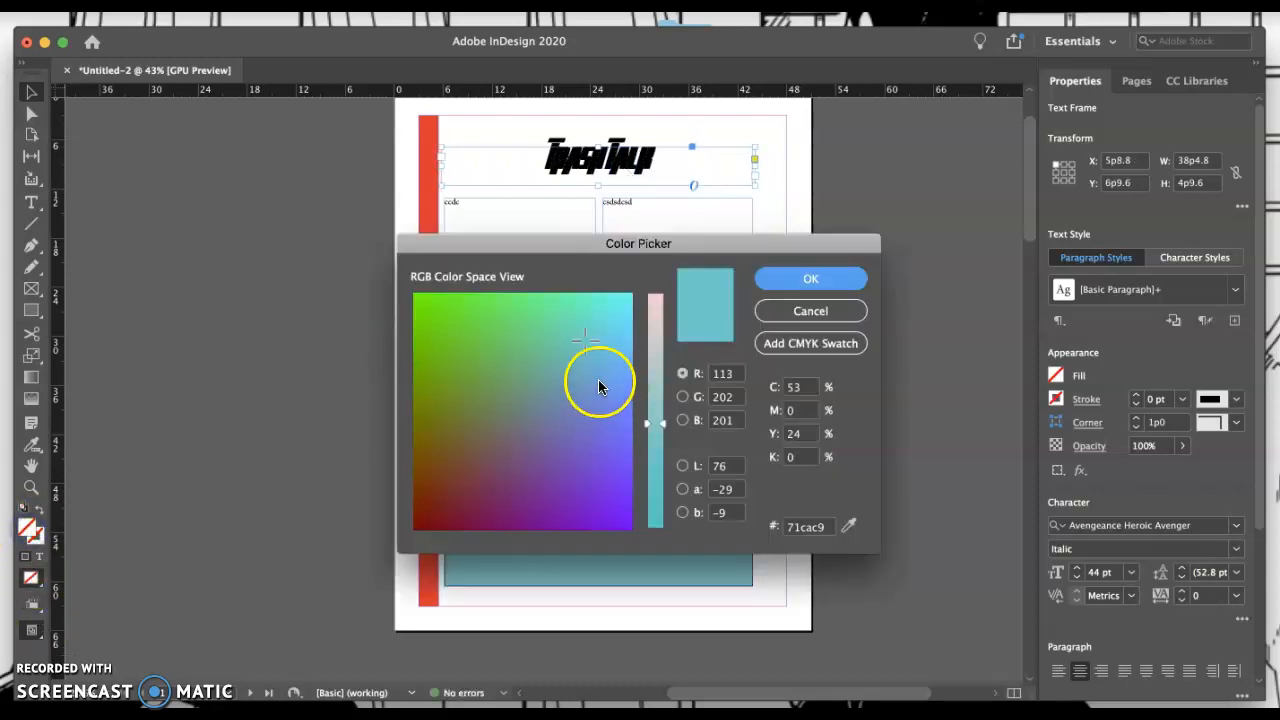
pyautogui.moveTo(600, 420); pyautogui.dragTo(646, 458)
pyautogui.click(808, 283)
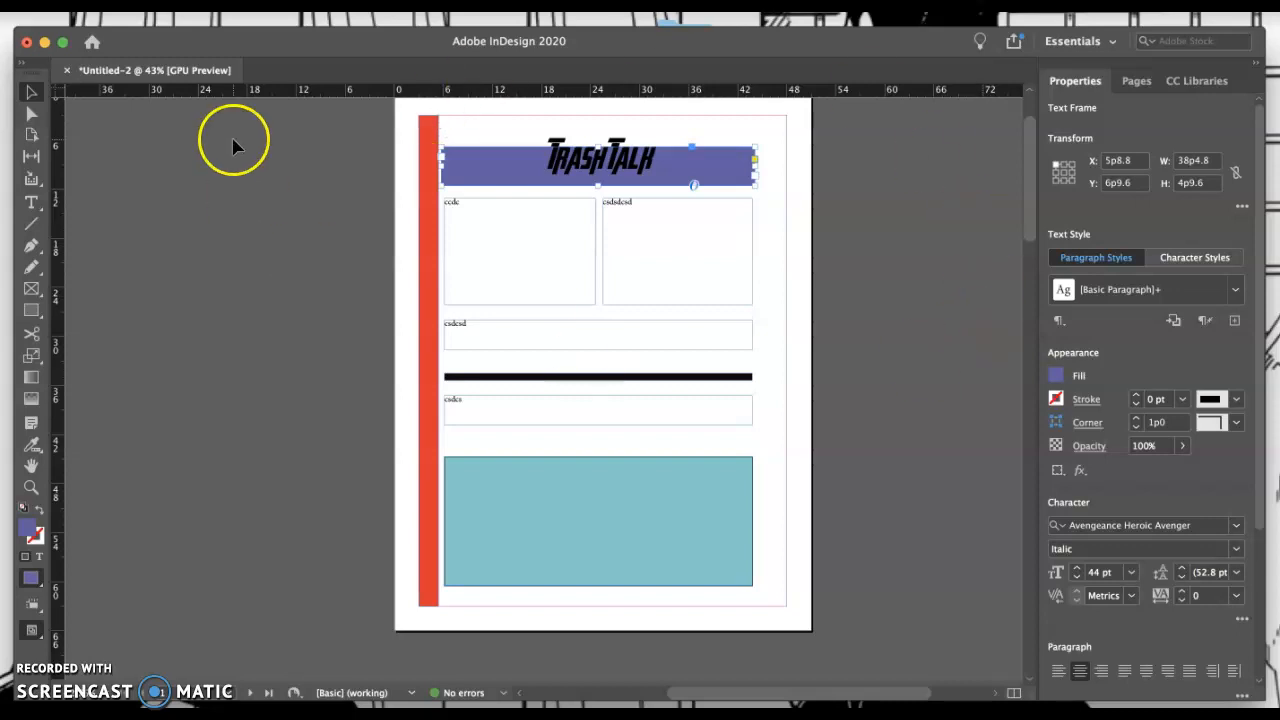
pyautogui.click(285, 360)
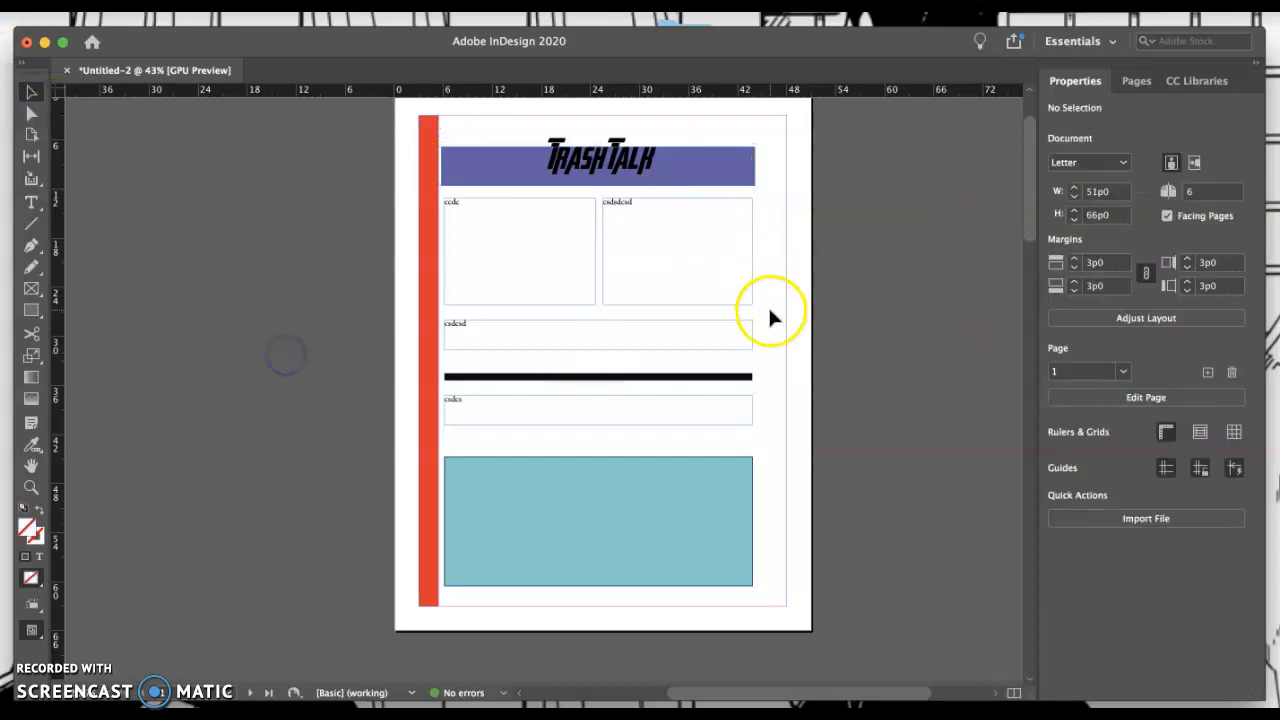
pyautogui.scroll(1, 768, 314)
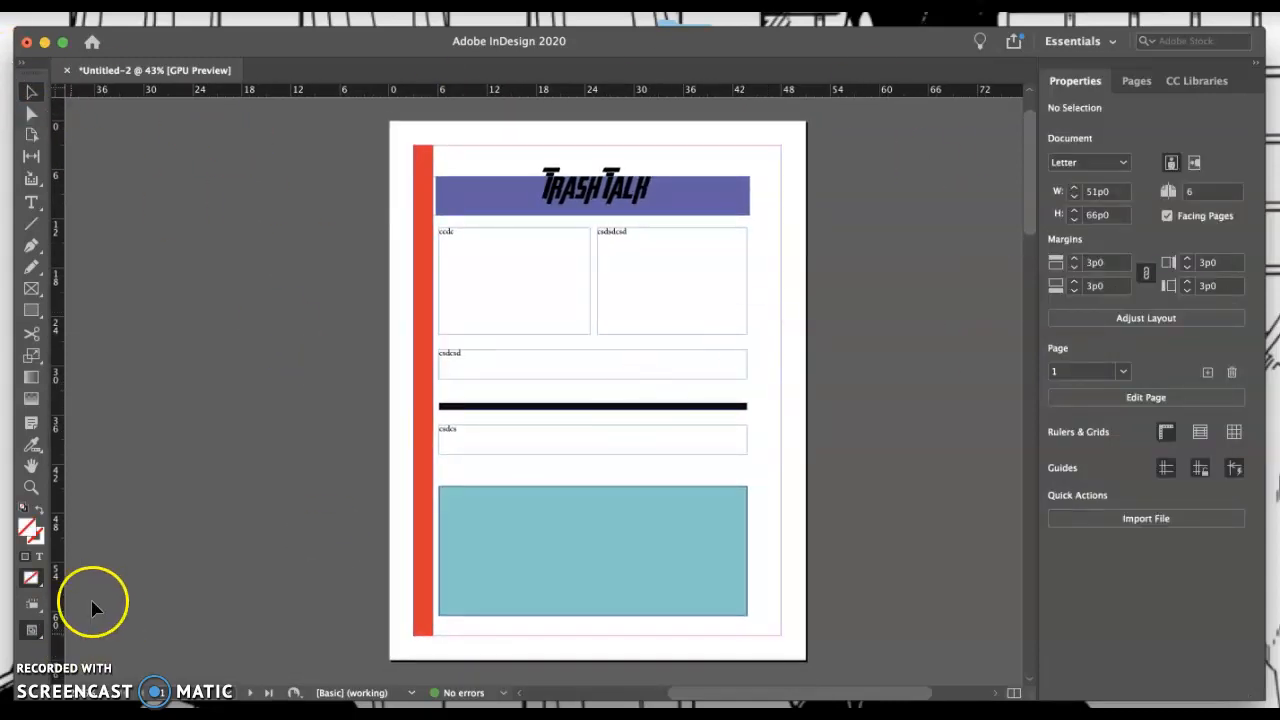